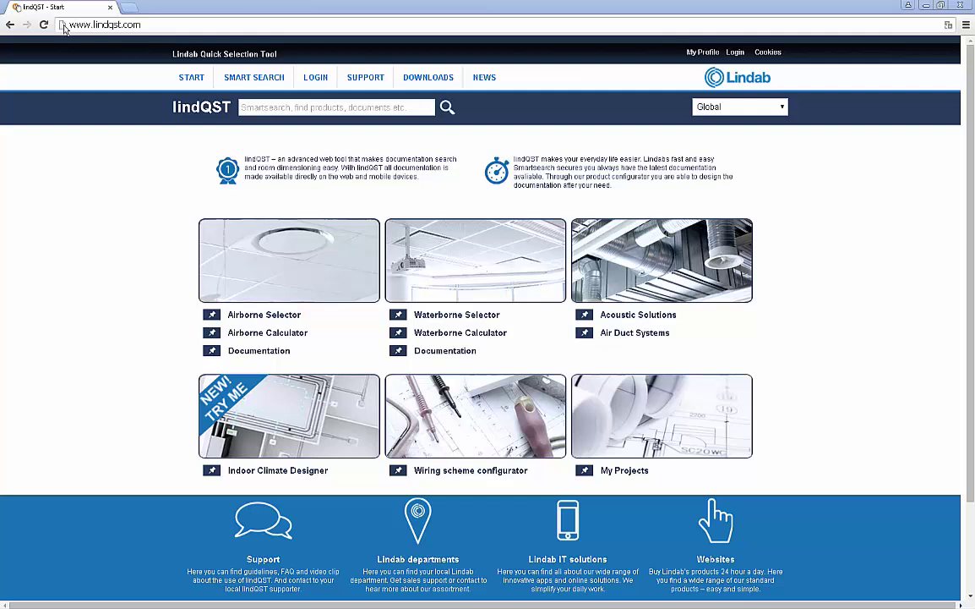
Step: View the lindQST Downloads page about the CADvent plugin, then switch to the AutoCAD MEP floor plan
drag(72, 26, 143, 35)
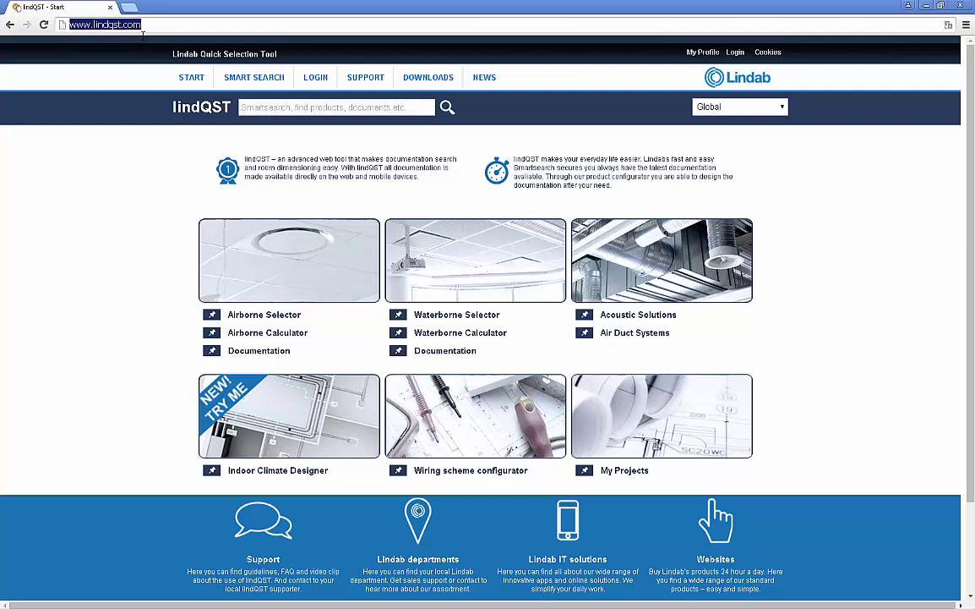
click(431, 83)
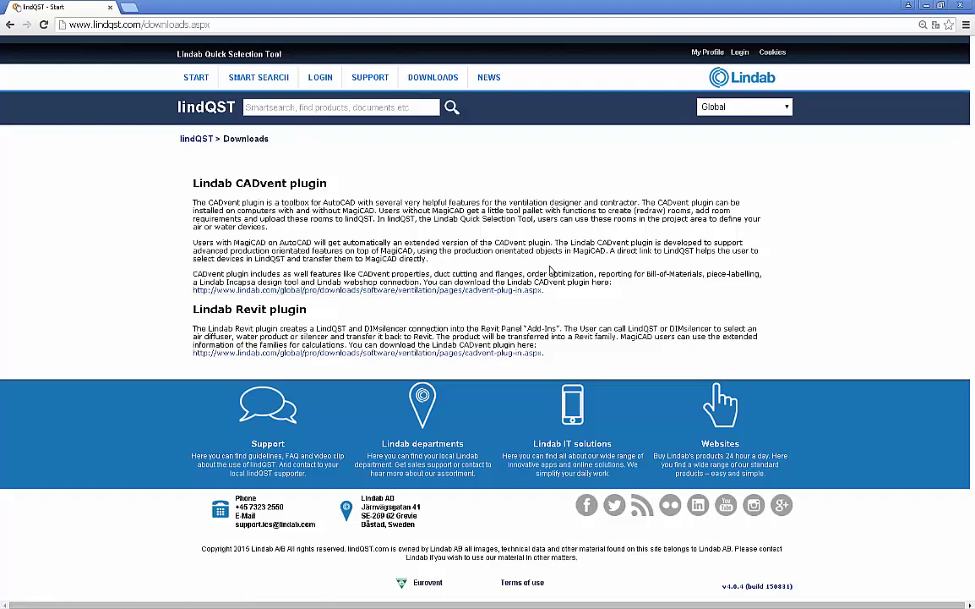
key(alt+Tab)
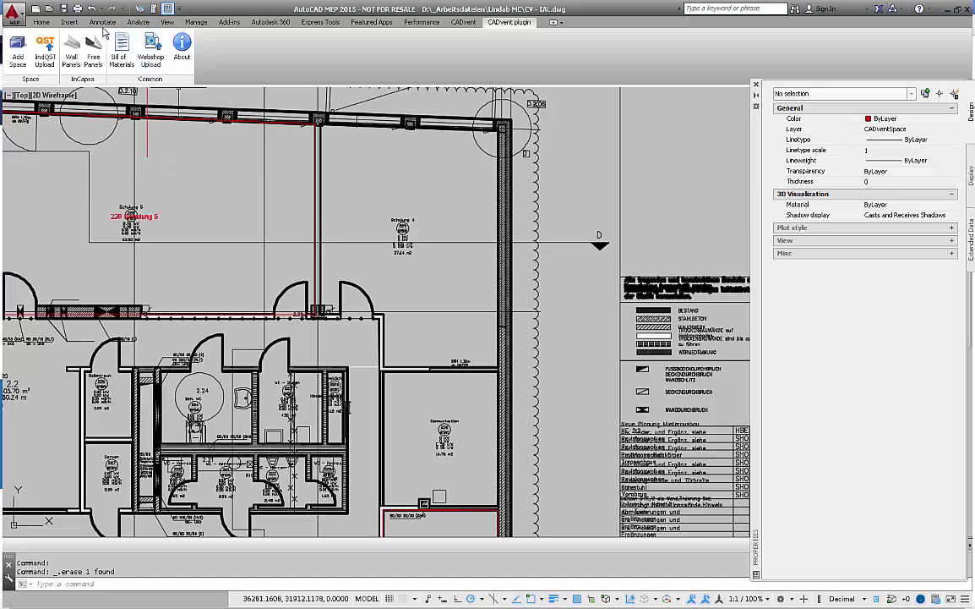
click(102, 23)
click(236, 38)
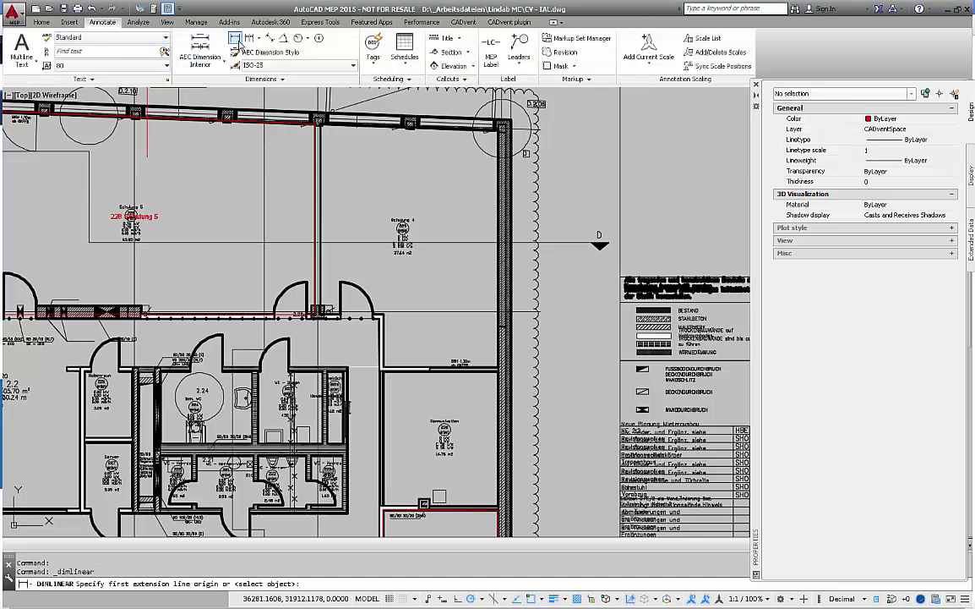
scroll(329, 313, up, 8)
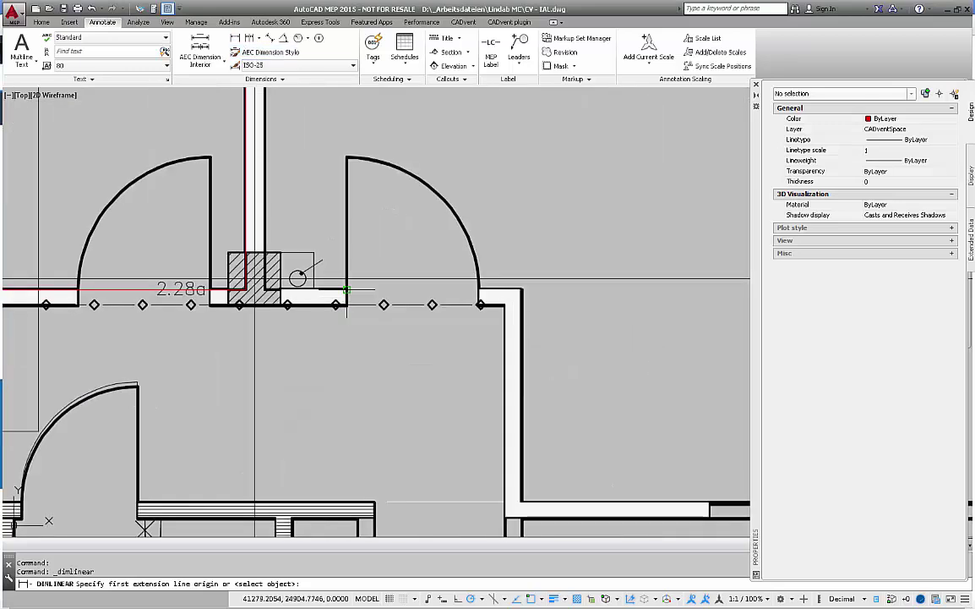
click(347, 290)
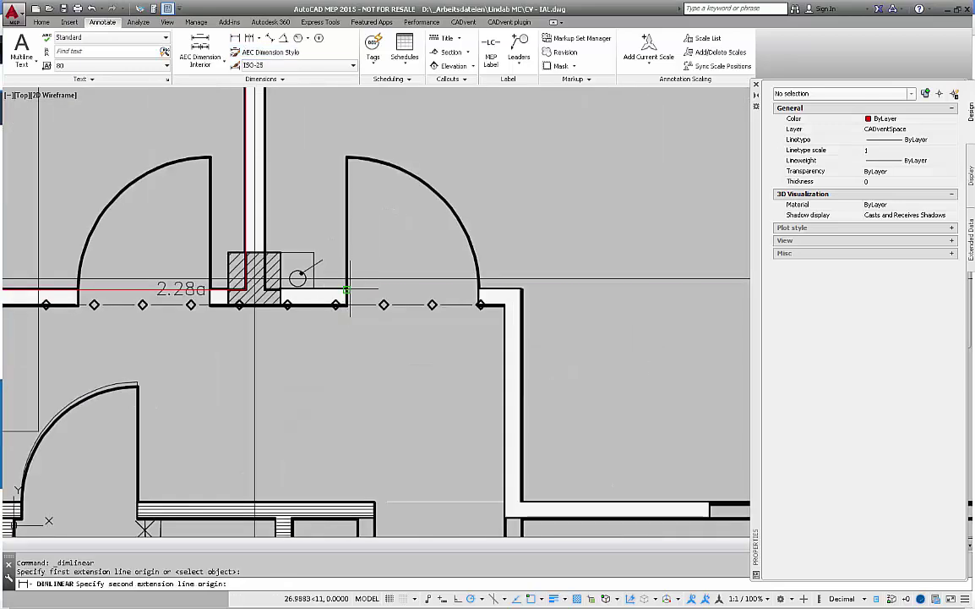
click(479, 290)
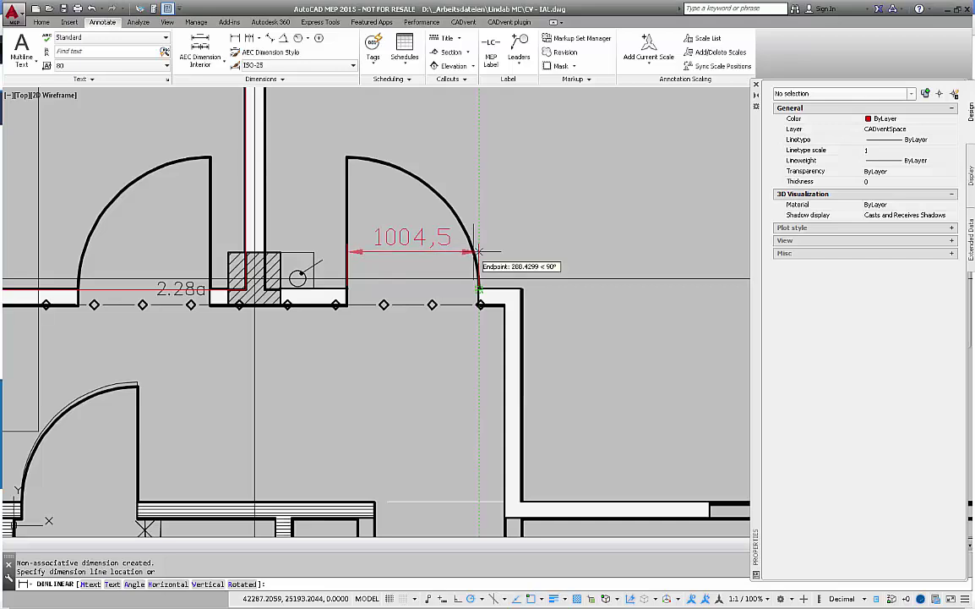
click(440, 191)
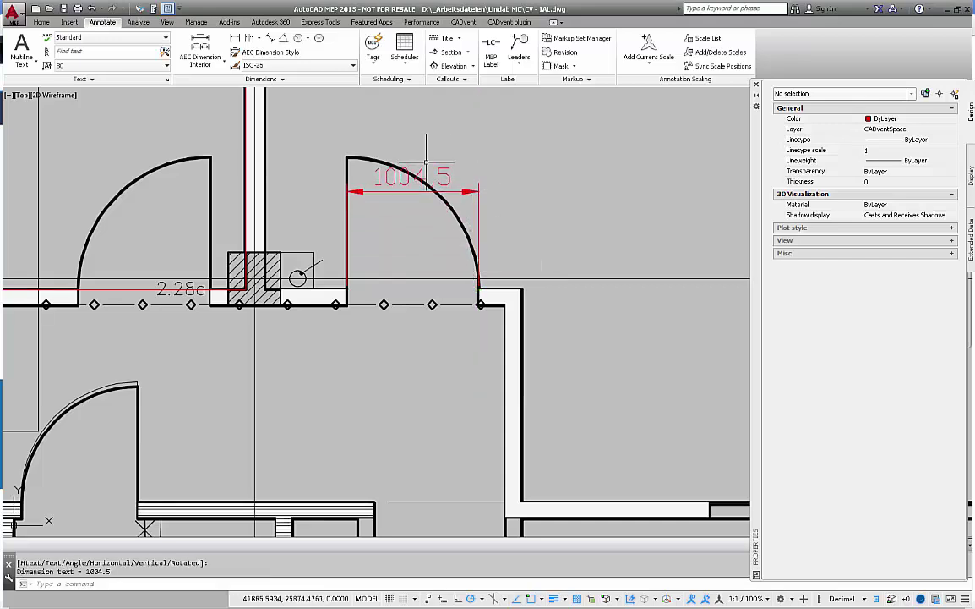
click(447, 175)
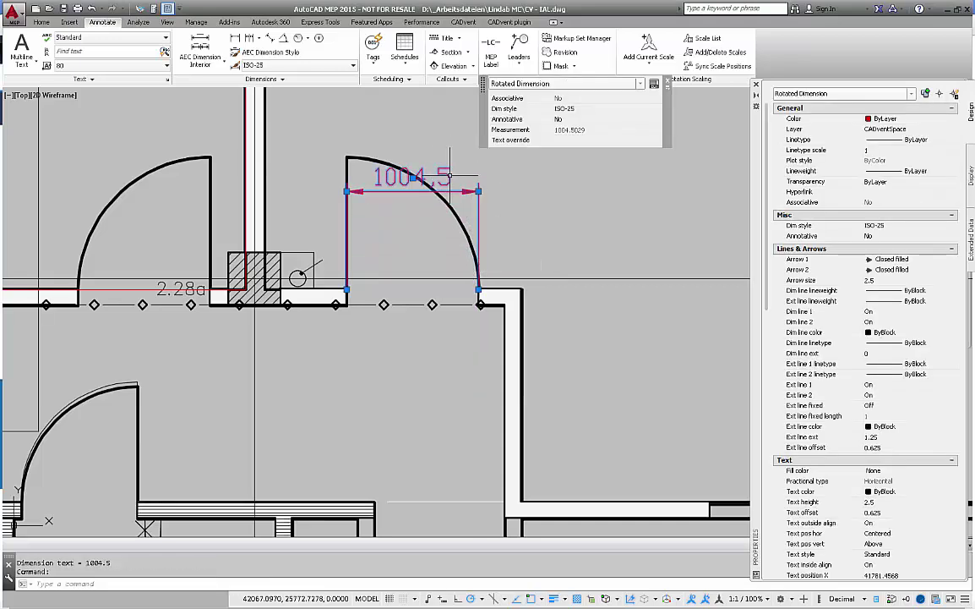
key(Delete)
scroll(505, 257, down, 8)
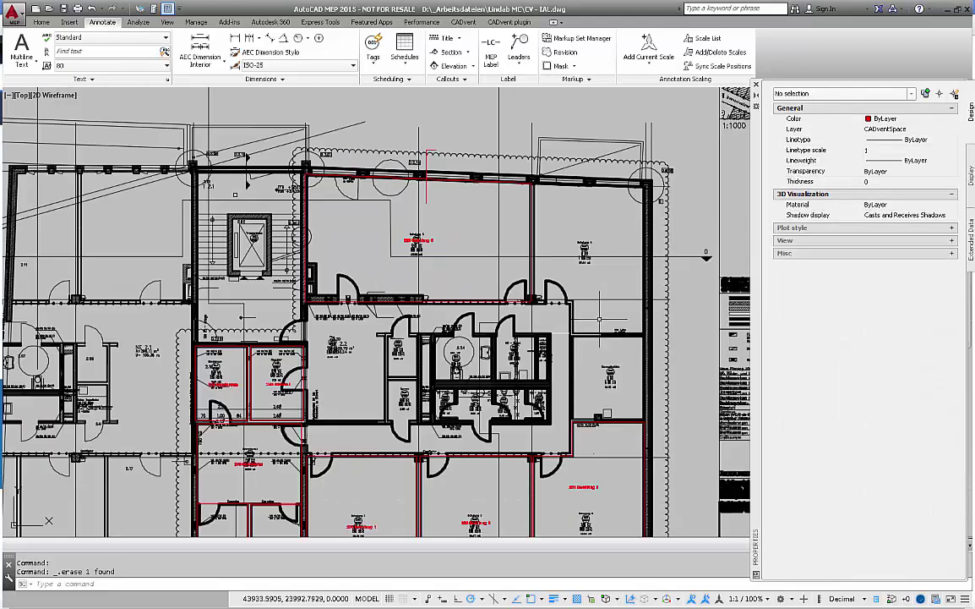
scroll(598, 319, up, 3)
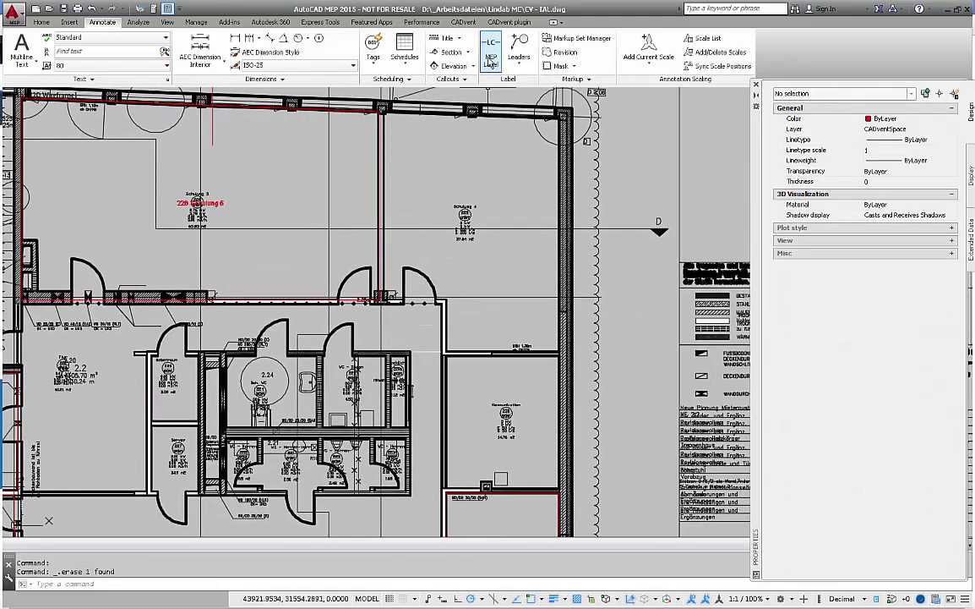
click(500, 24)
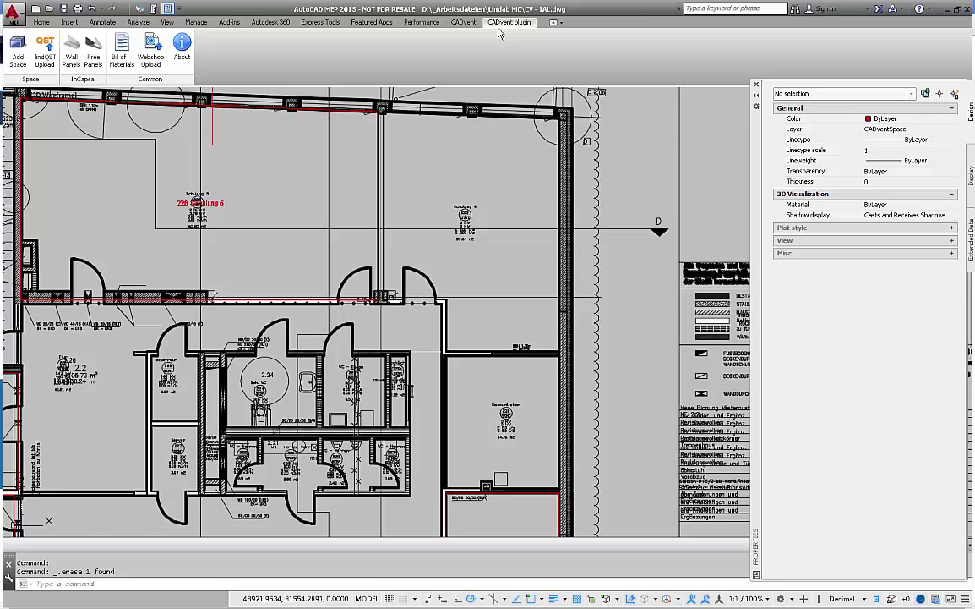
Step: Add a rectangular space for the small room below the training room by its two corners
click(18, 64)
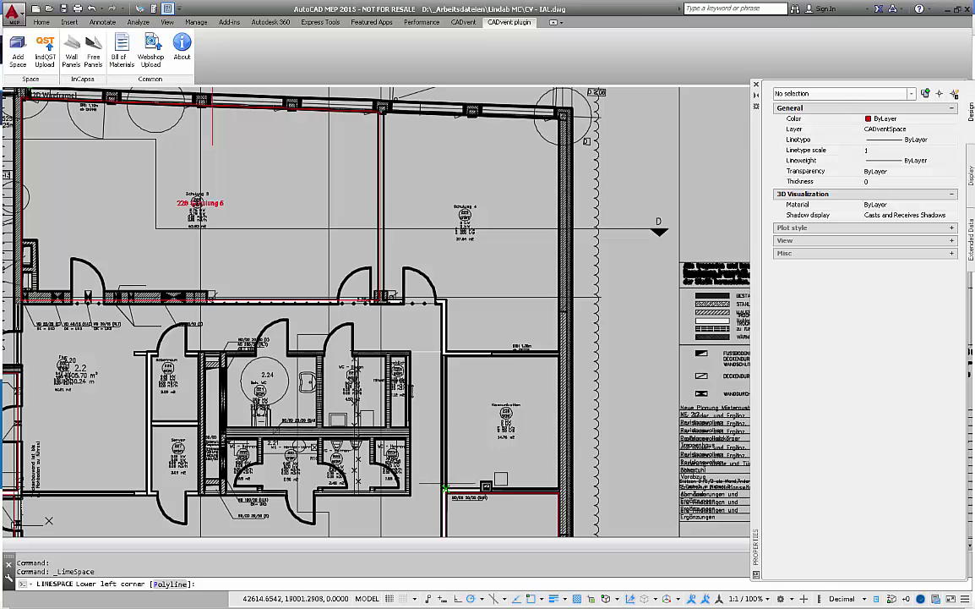
click(446, 489)
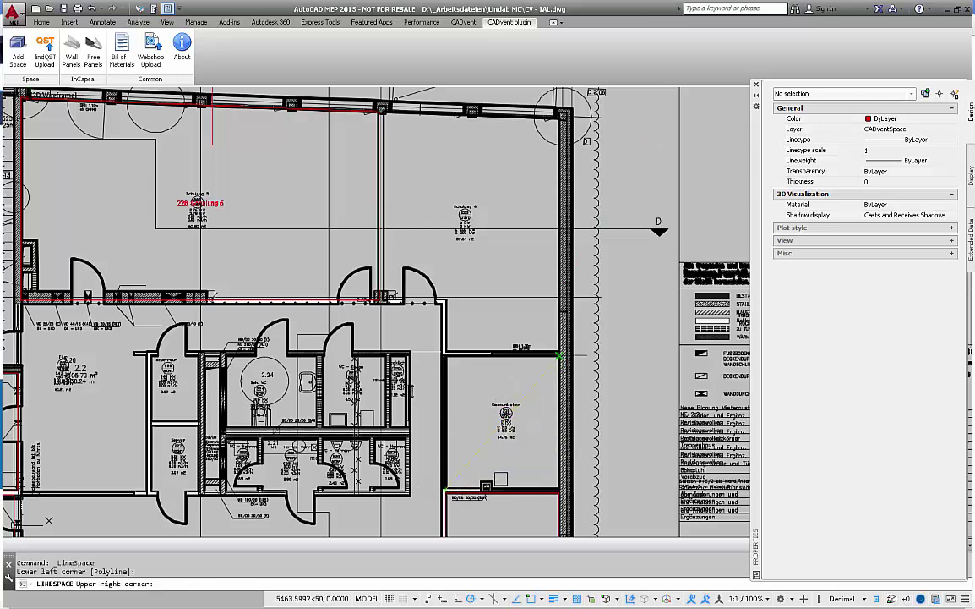
click(558, 355)
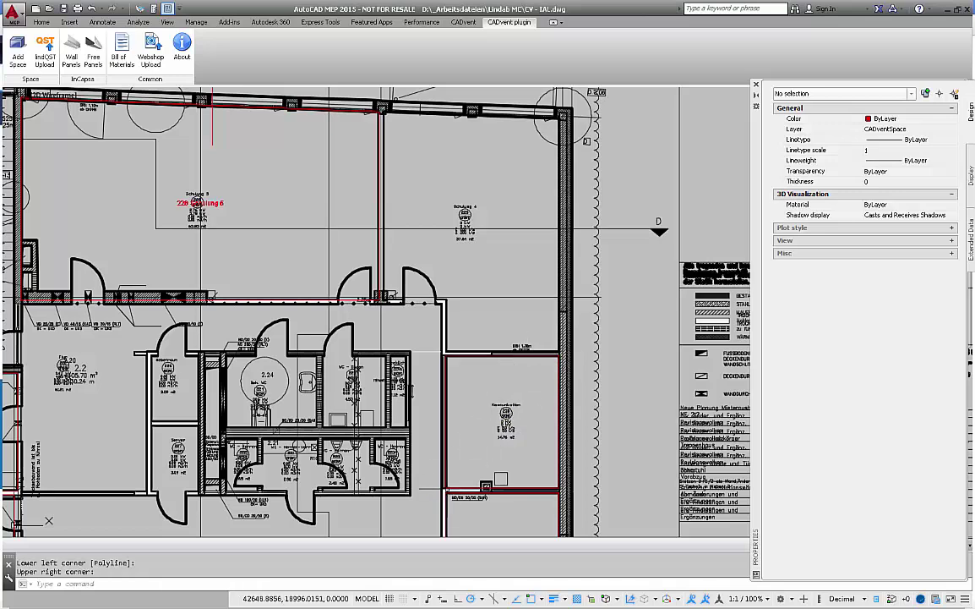
click(557, 355)
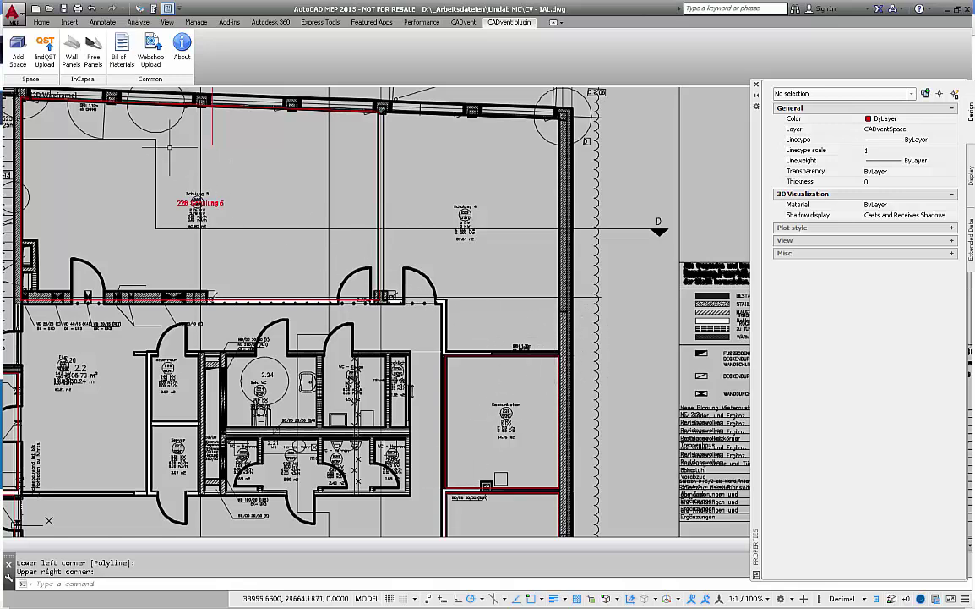
click(18, 53)
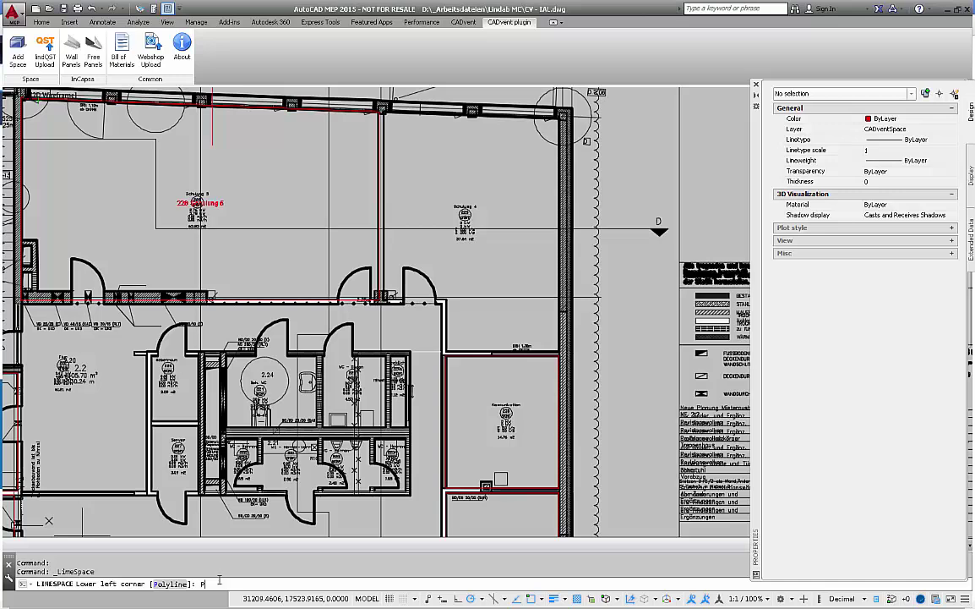
Step: Restart Add Space and switch it to Polyline tracing mode
key(Return)
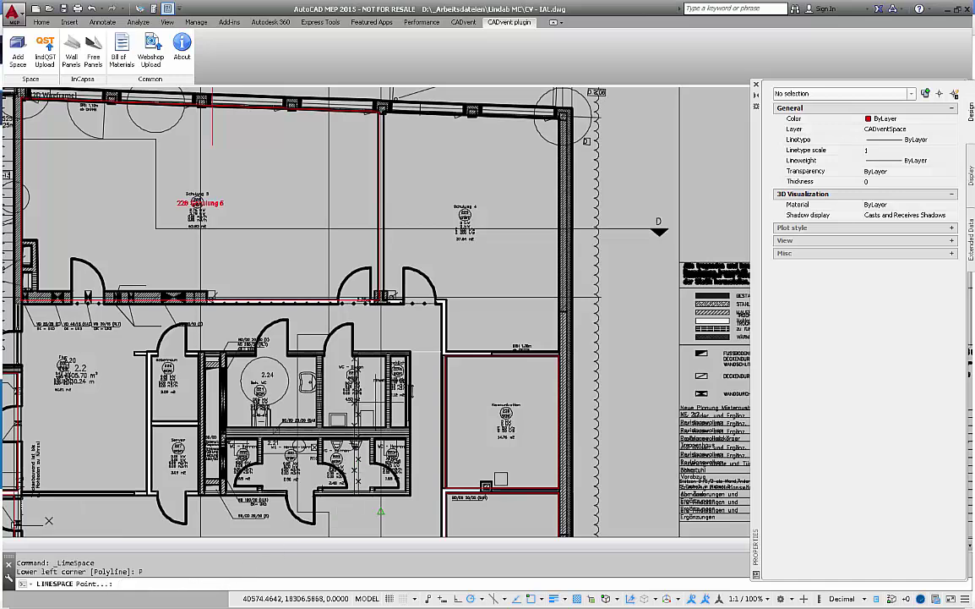
click(18, 49)
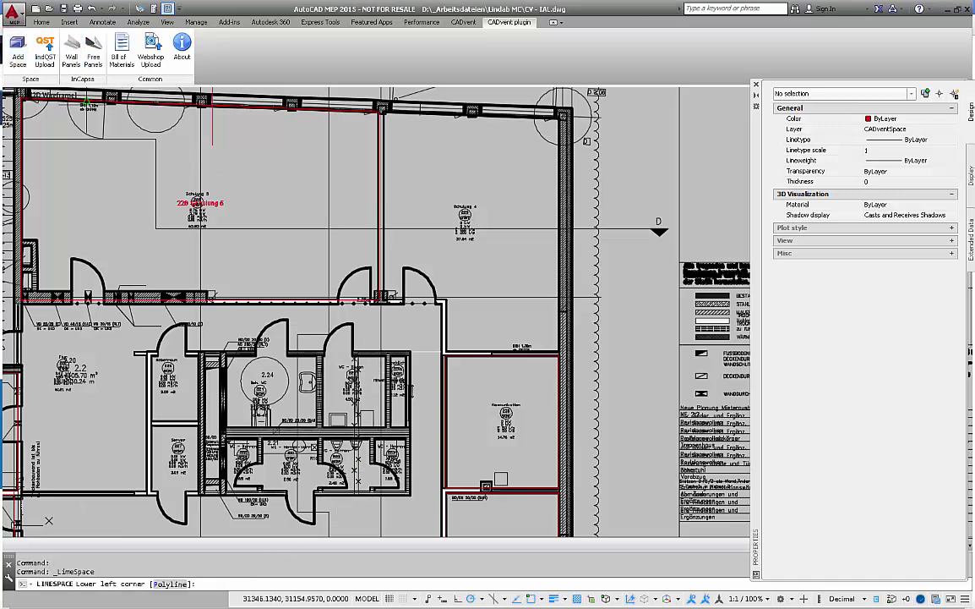
right_click(245, 182)
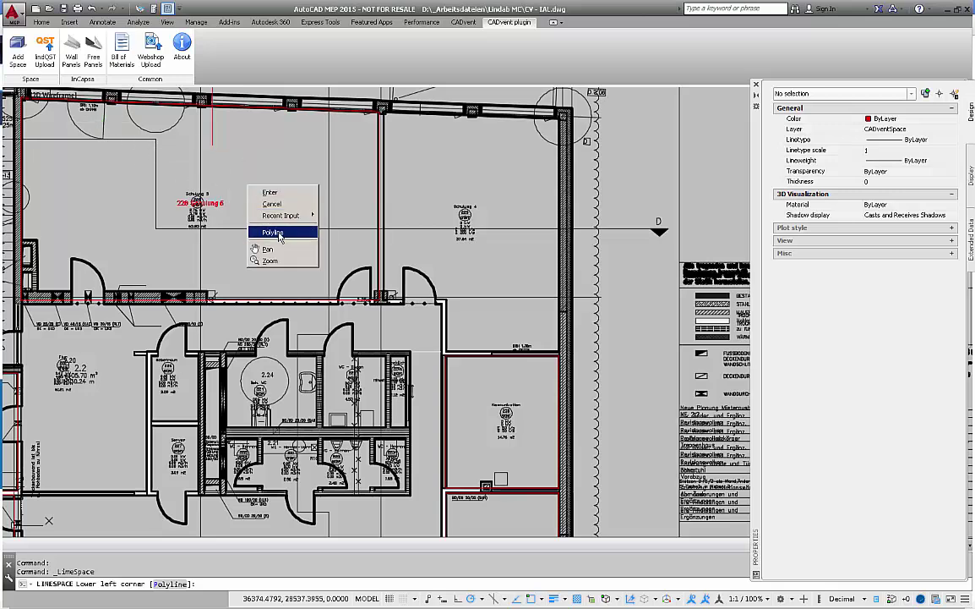
click(280, 236)
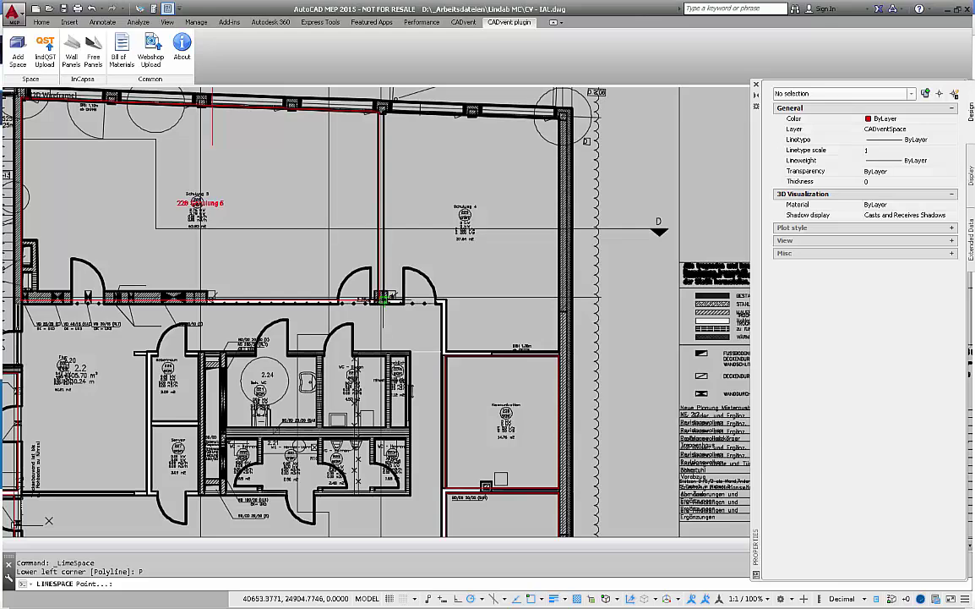
scroll(386, 298, up, 4)
Step: Pick Schulung 4's outline points at the door column, top wall end and top-right corner
click(387, 297)
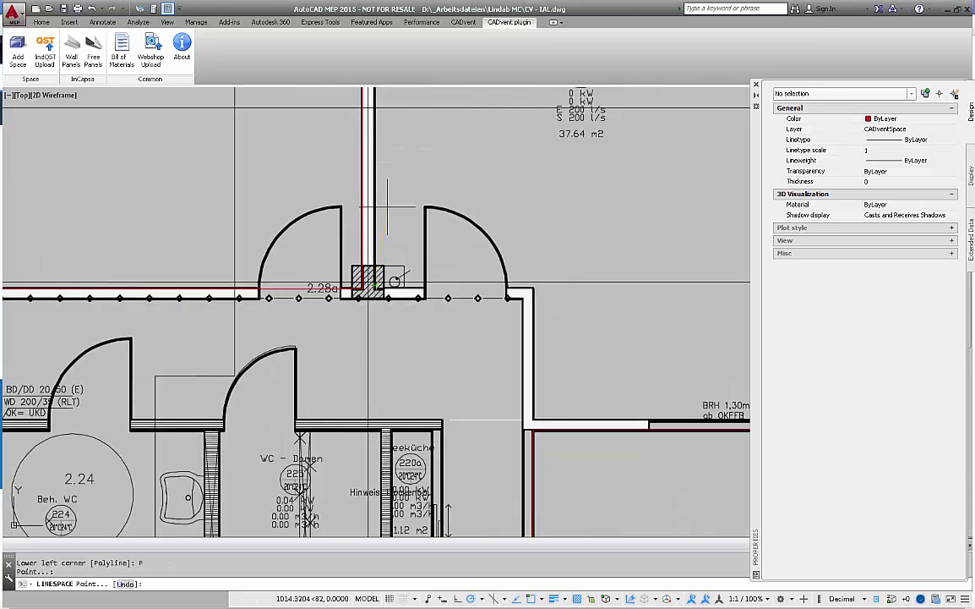
middle_drag(389, 266, 384, 409)
mouse_move(359, 237)
middle_down()
mouse_move(335, 385)
mouse_move(338, 442)
middle_up()
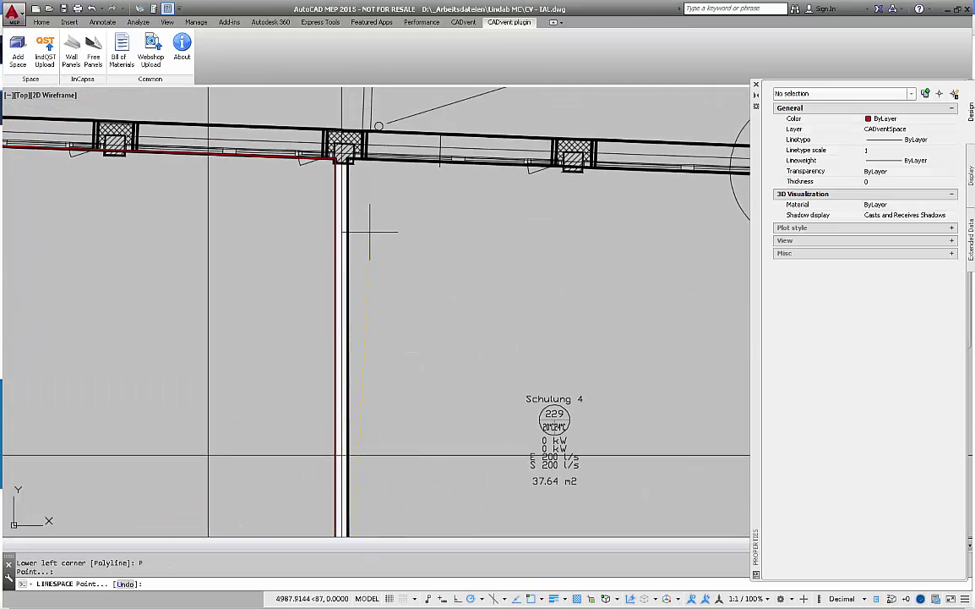
click(346, 161)
mouse_move(642, 217)
middle_down()
mouse_move(406, 256)
mouse_move(402, 243)
middle_up()
click(584, 173)
Step: Pick the lower-right and remaining corners, then finish the Schulung 4 outline
scroll(546, 398, down, 3)
middle_drag(546, 398, 479, 297)
click(518, 365)
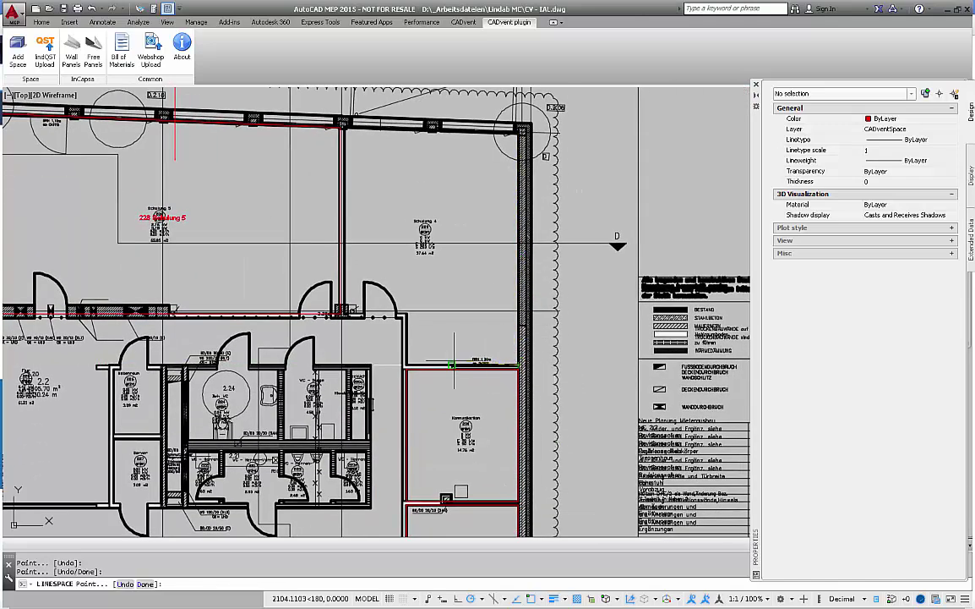
click(406, 365)
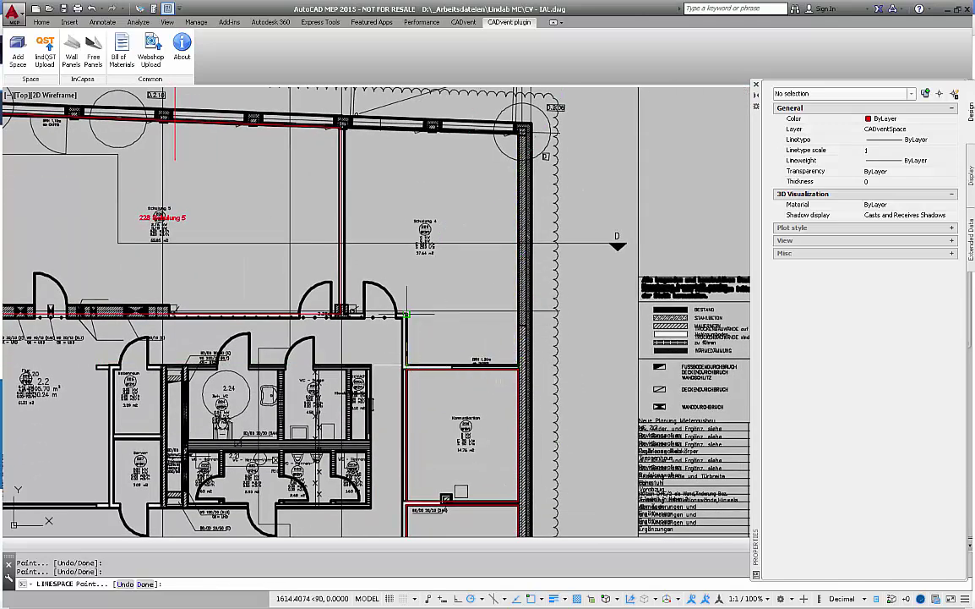
click(407, 315)
right_click(415, 289)
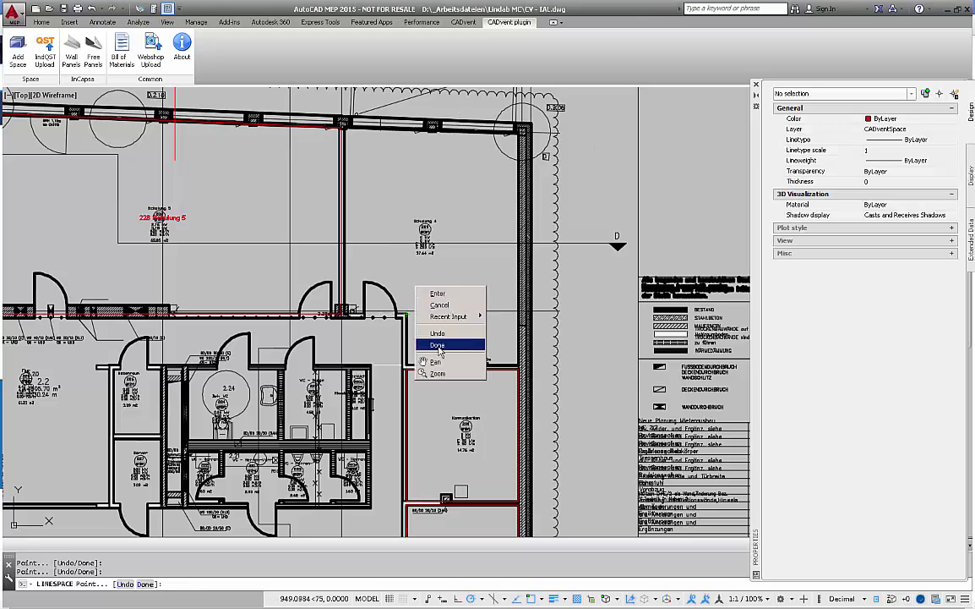
click(438, 346)
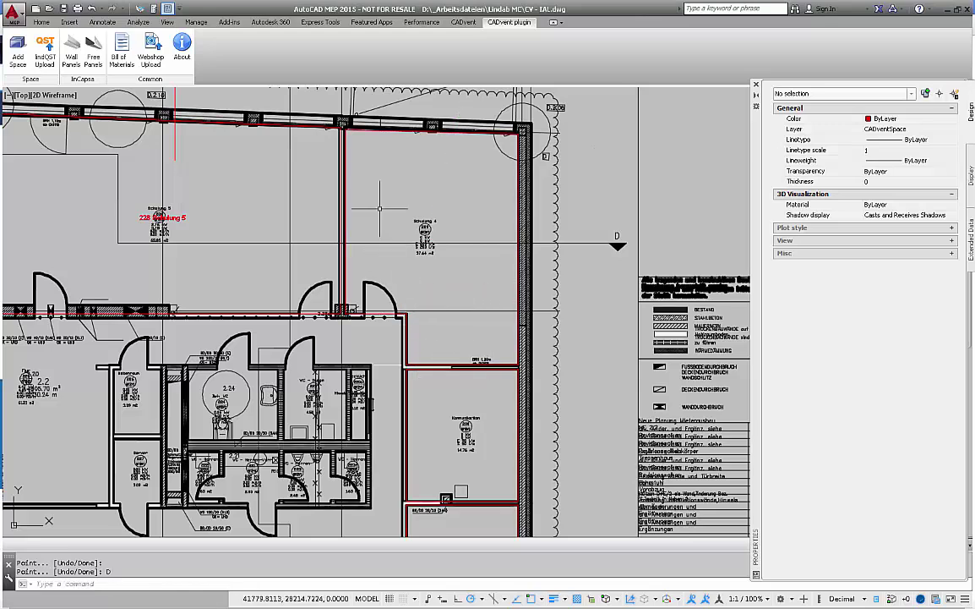
Step: Stretch the Schulung 4 outline's top-left corner out to the inner wall corner
scroll(356, 132, up, 8)
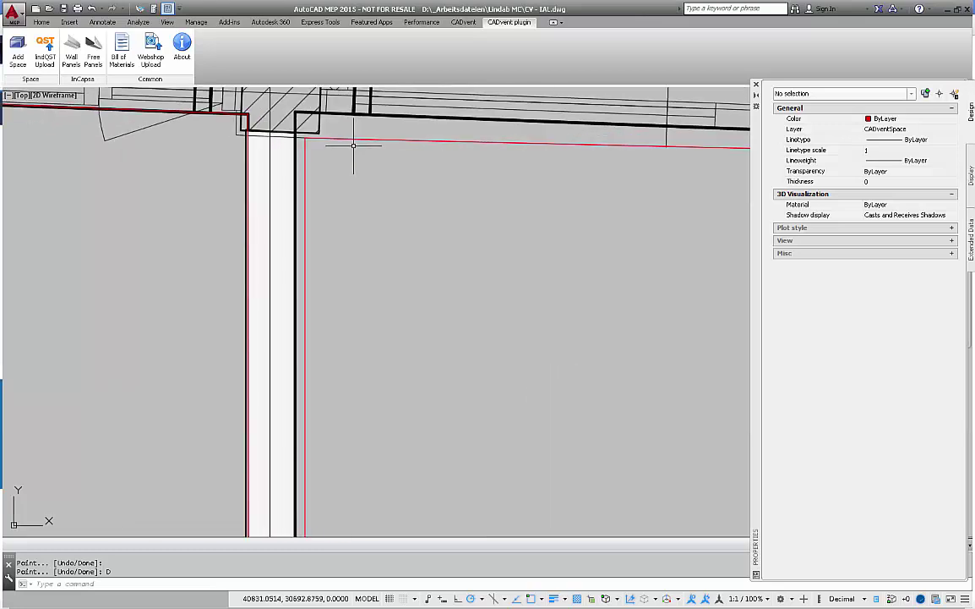
click(356, 140)
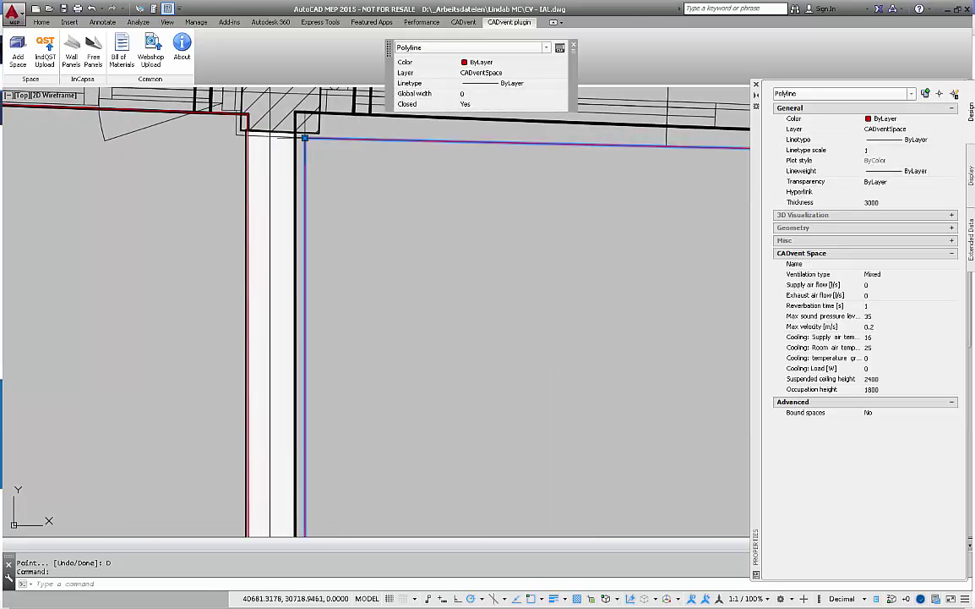
click(303, 137)
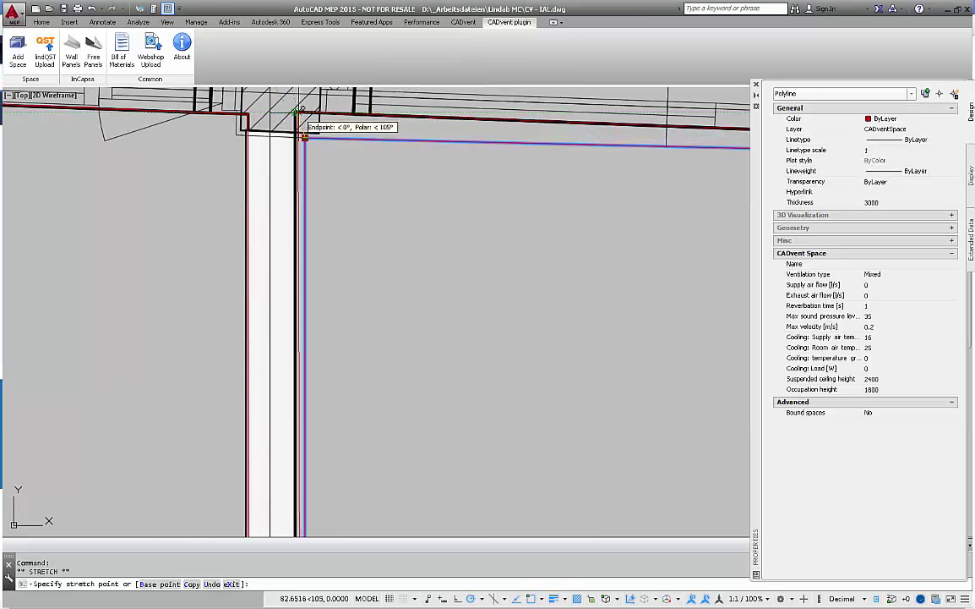
click(299, 111)
scroll(334, 219, down, 6)
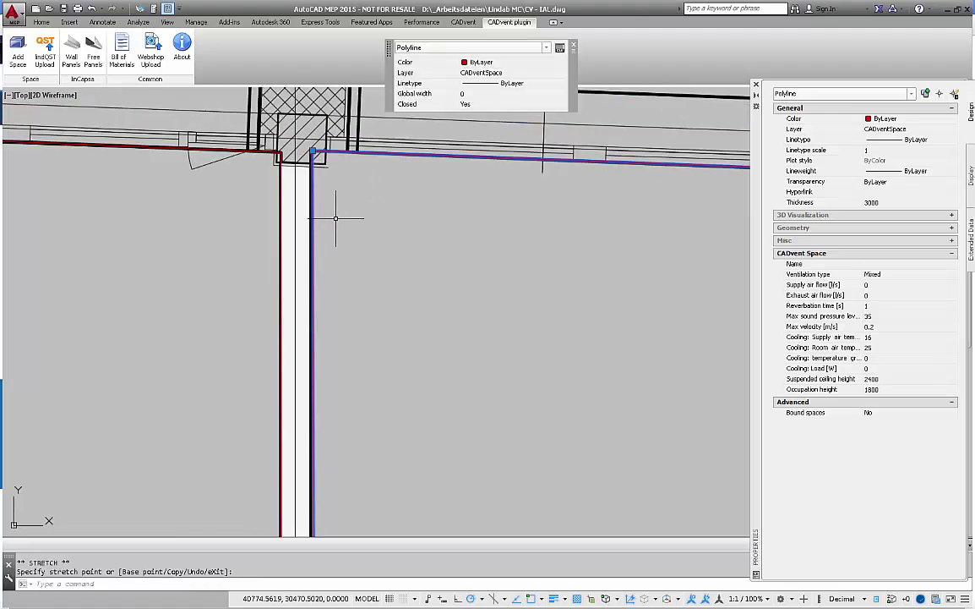
scroll(423, 300, down, 5)
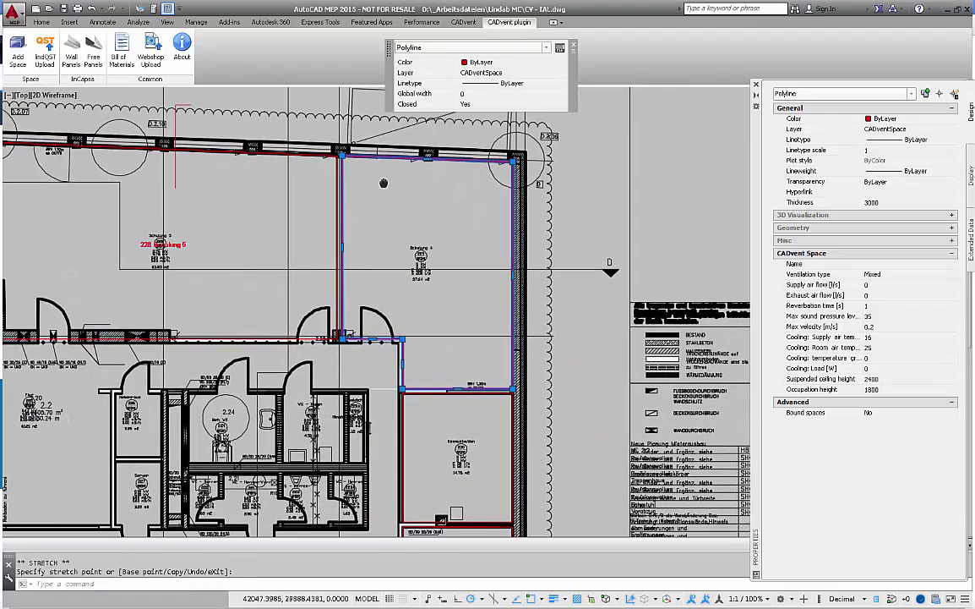
key(Escape)
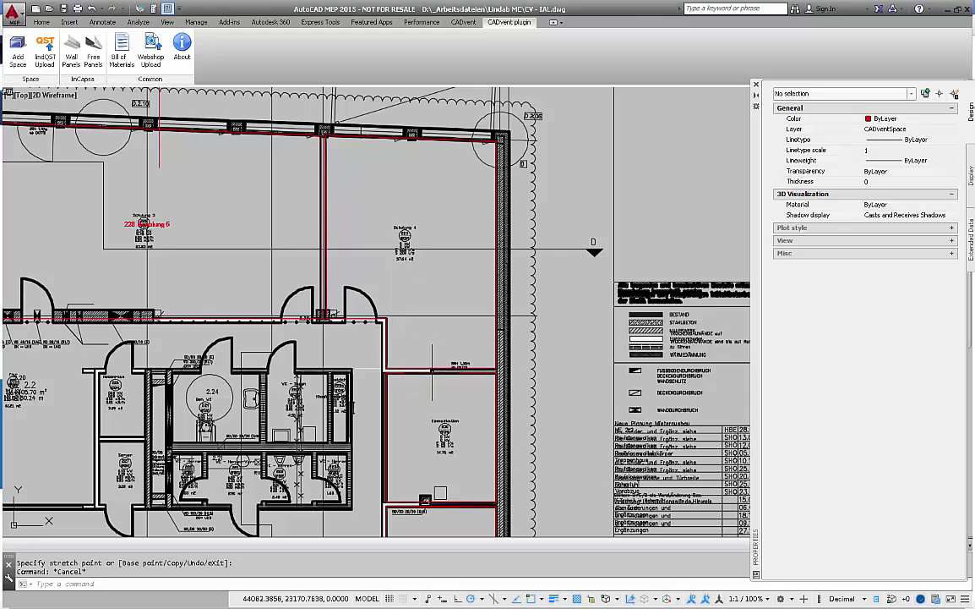
Step: Name the lower room's space Kommunikation
click(468, 373)
click(872, 263)
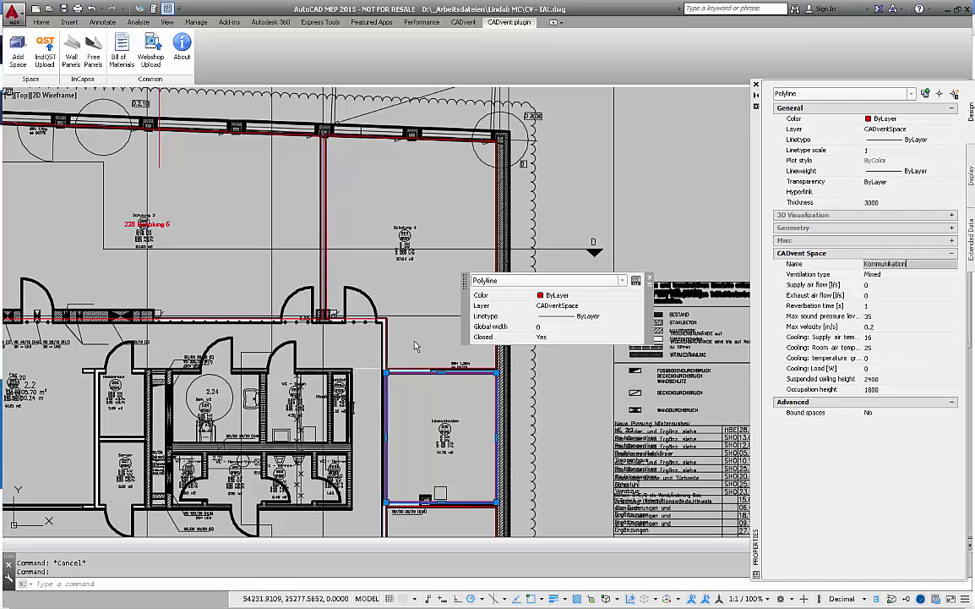
key(Escape)
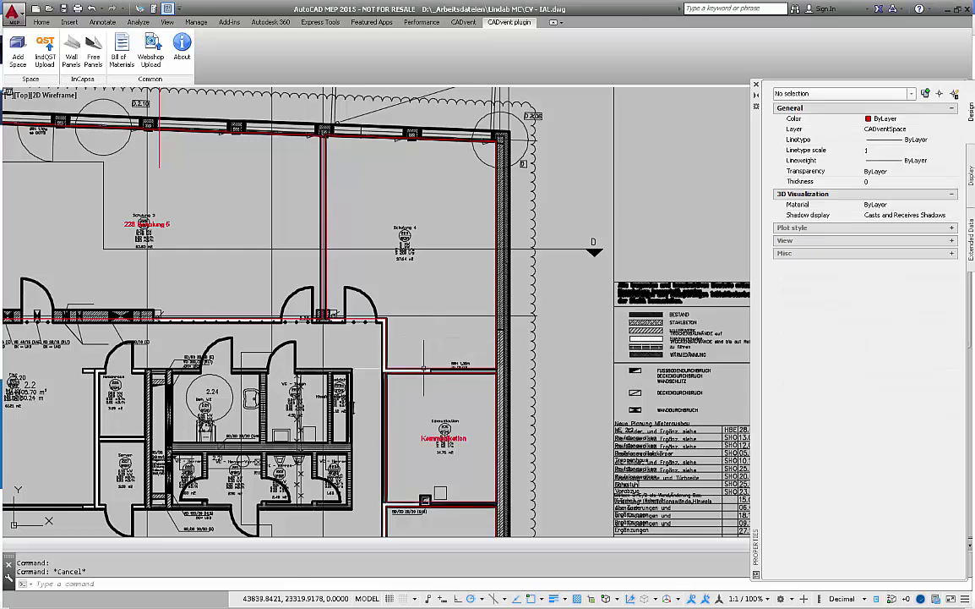
Step: Name the upper space Schulung 4 with supply and exhaust air flow of 200
click(430, 366)
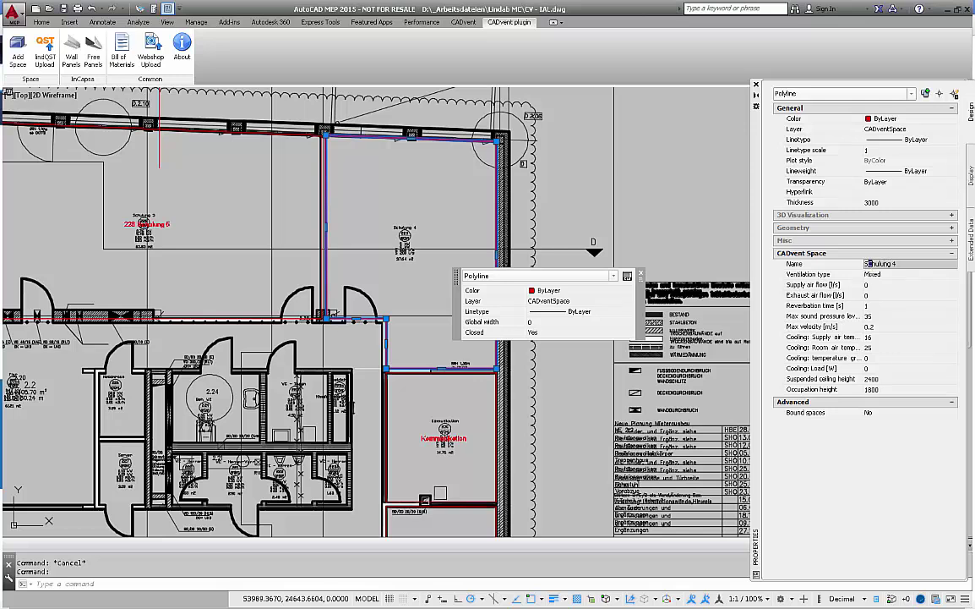
click(879, 286)
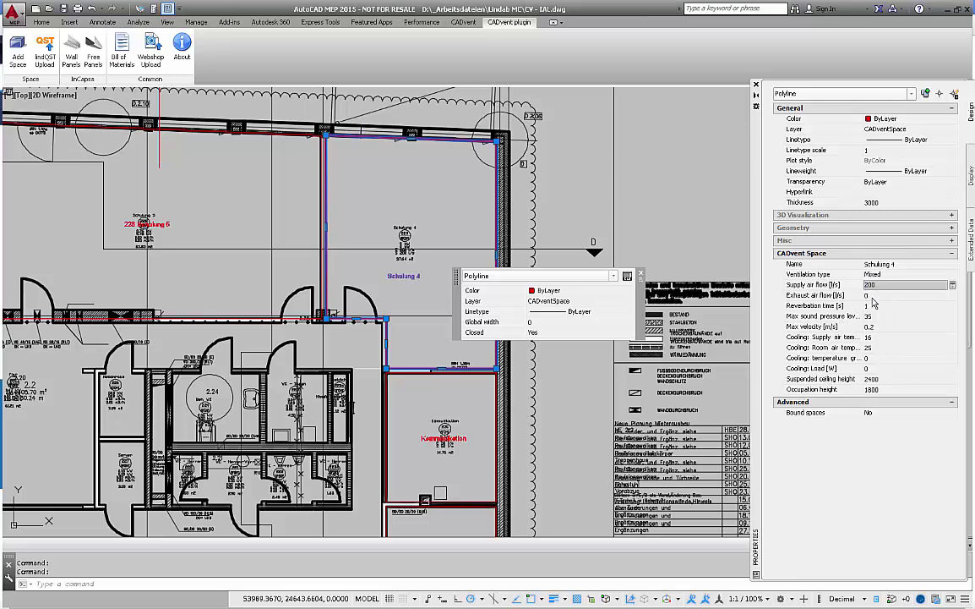
click(873, 295)
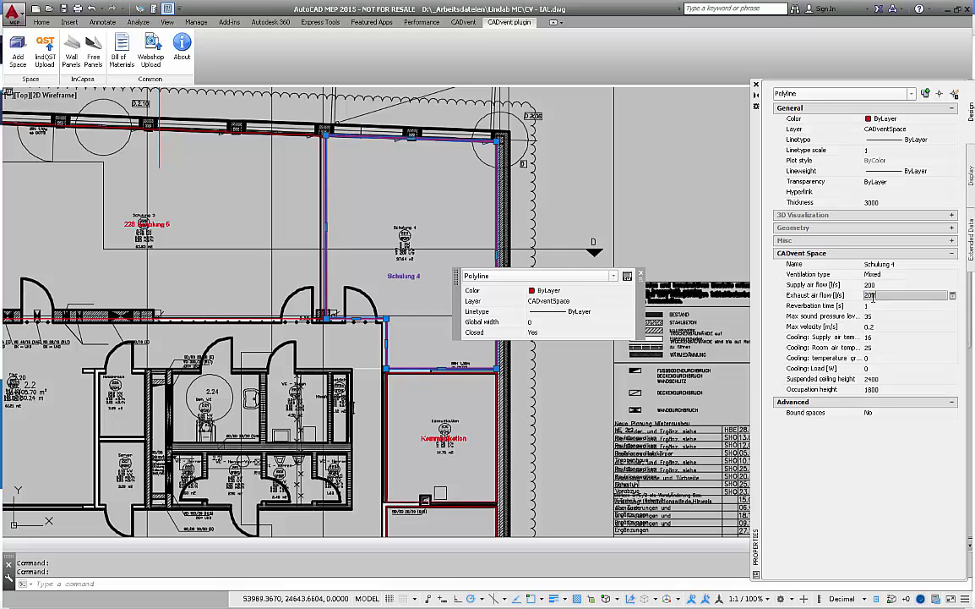
key(Tab)
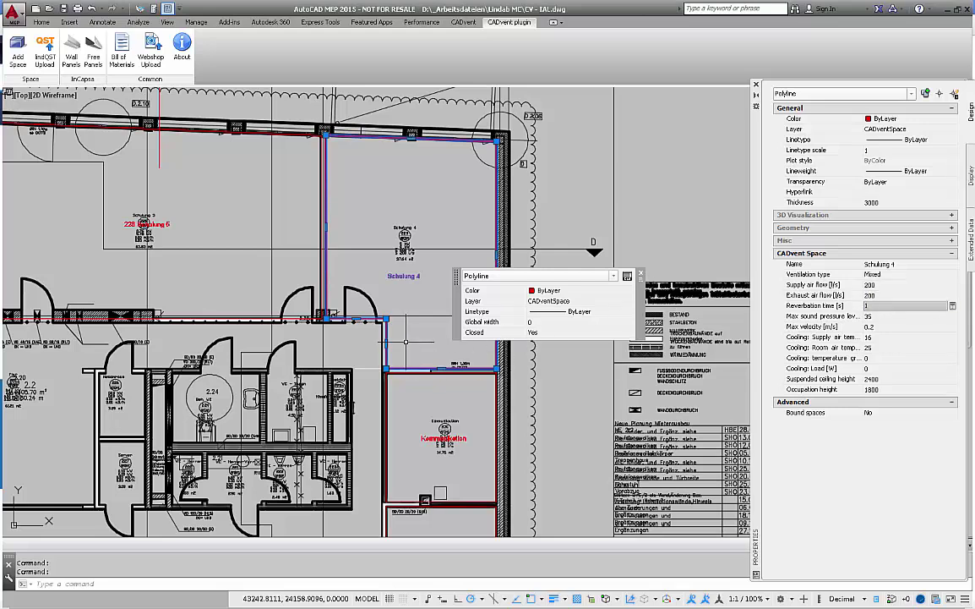
key(Escape)
Step: Set the thickness of both Schulung 4 and Kommunikation spaces to 2800
click(385, 325)
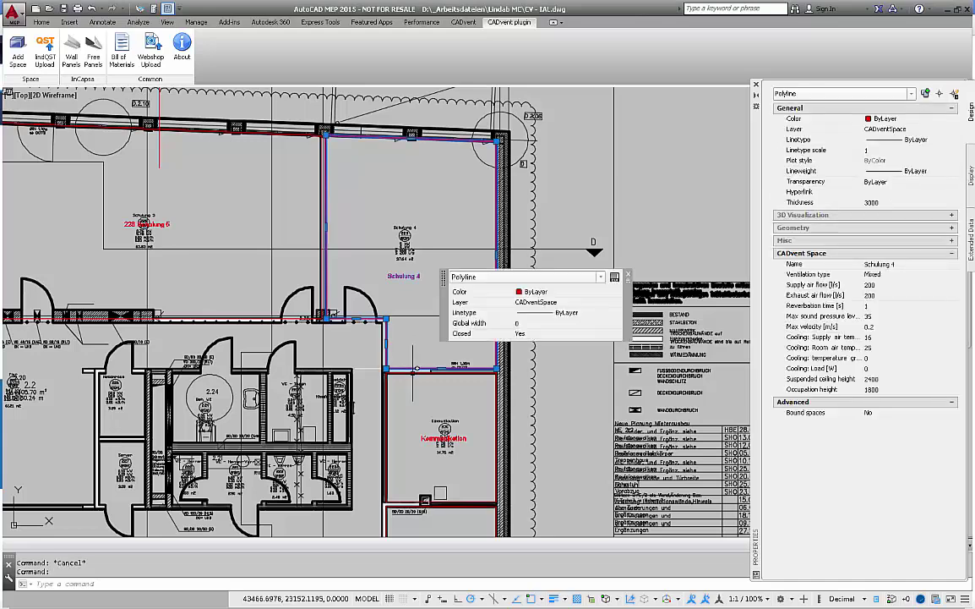
click(386, 355)
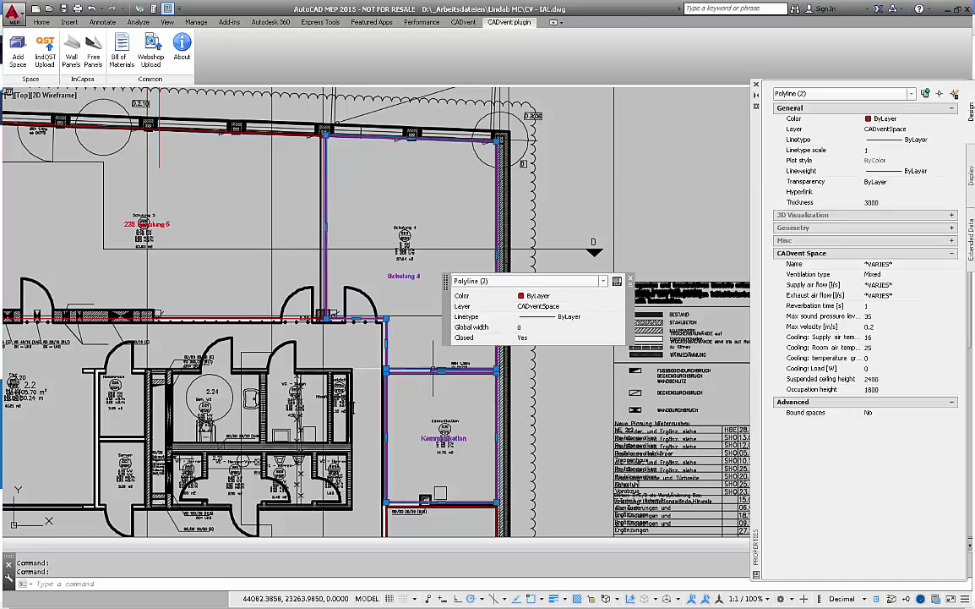
click(881, 202)
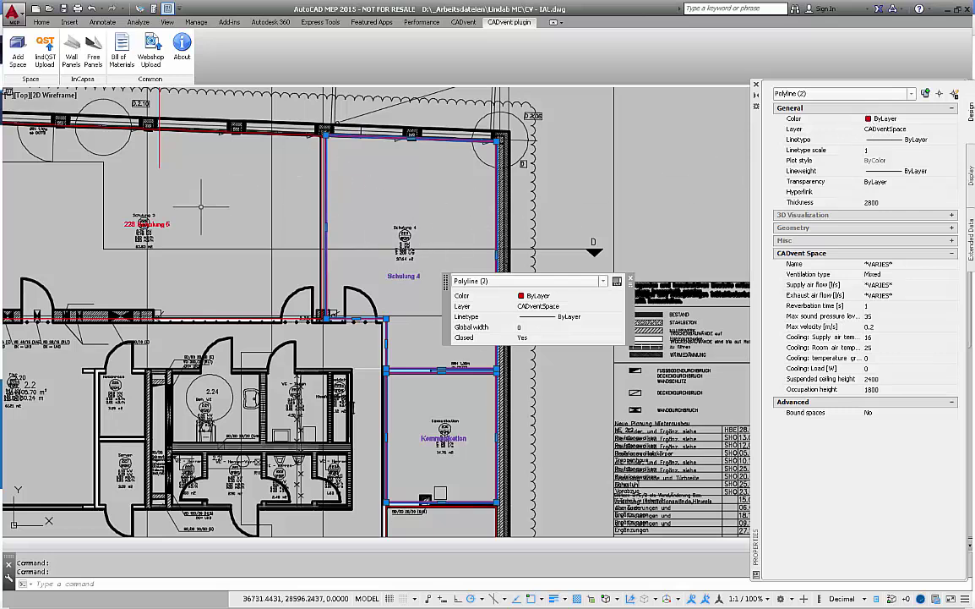
scroll(347, 253, down, 2)
middle_drag(372, 246, 610, 259)
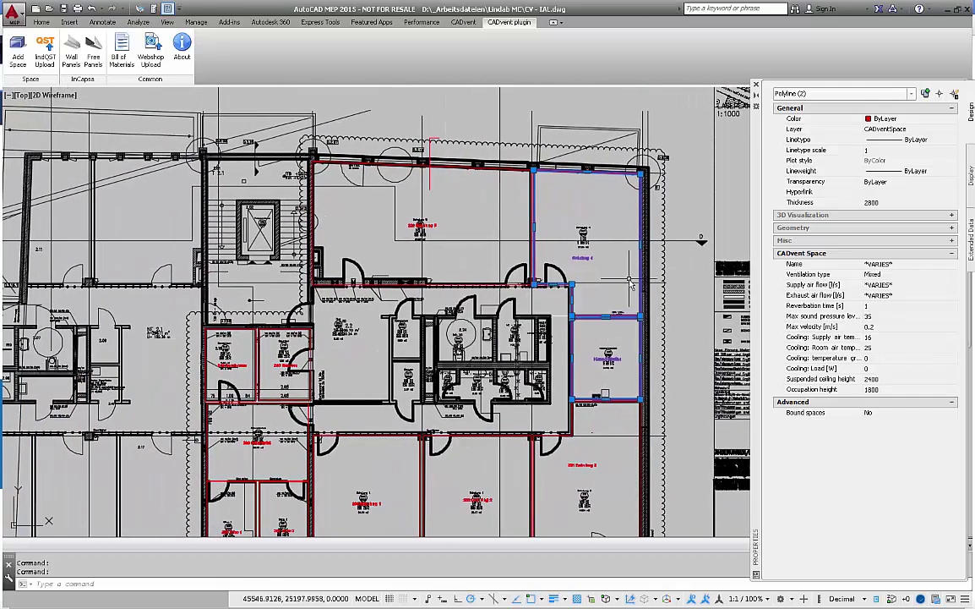
Step: Upload all the floor's spaces to lindQST by window-selecting them with lindQST Upload
scroll(622, 275, down, 2)
key(Escape)
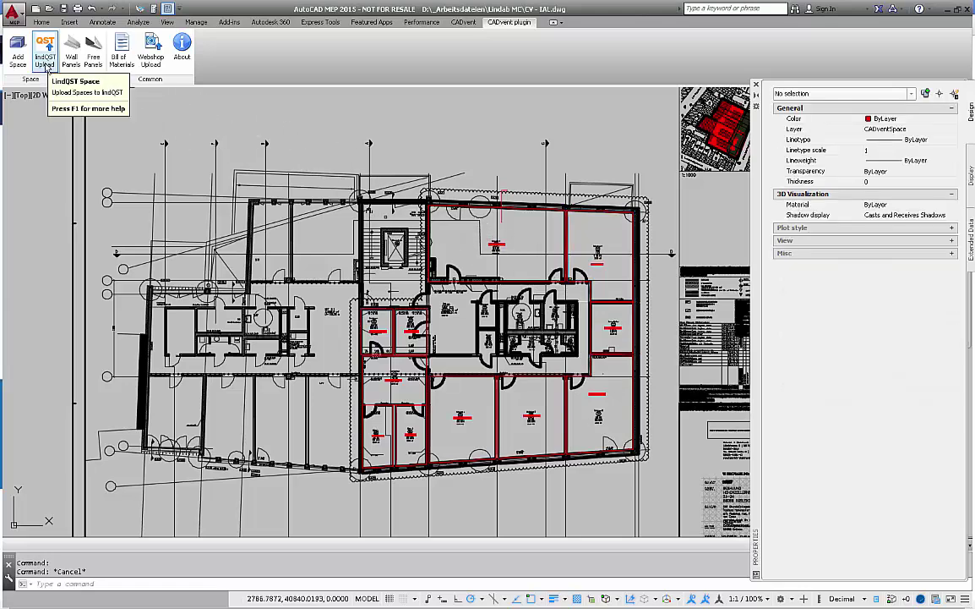
click(46, 60)
click(344, 141)
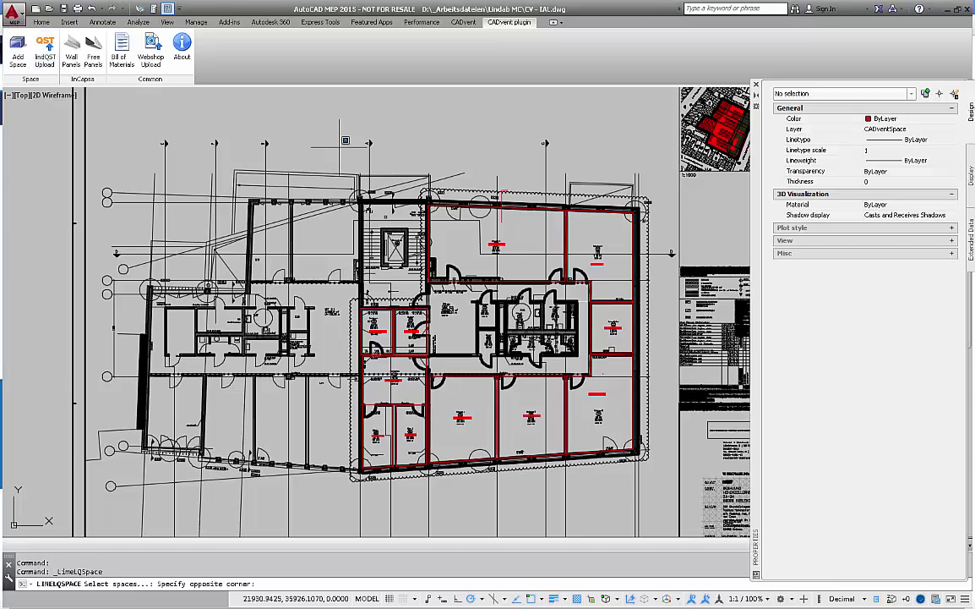
click(662, 502)
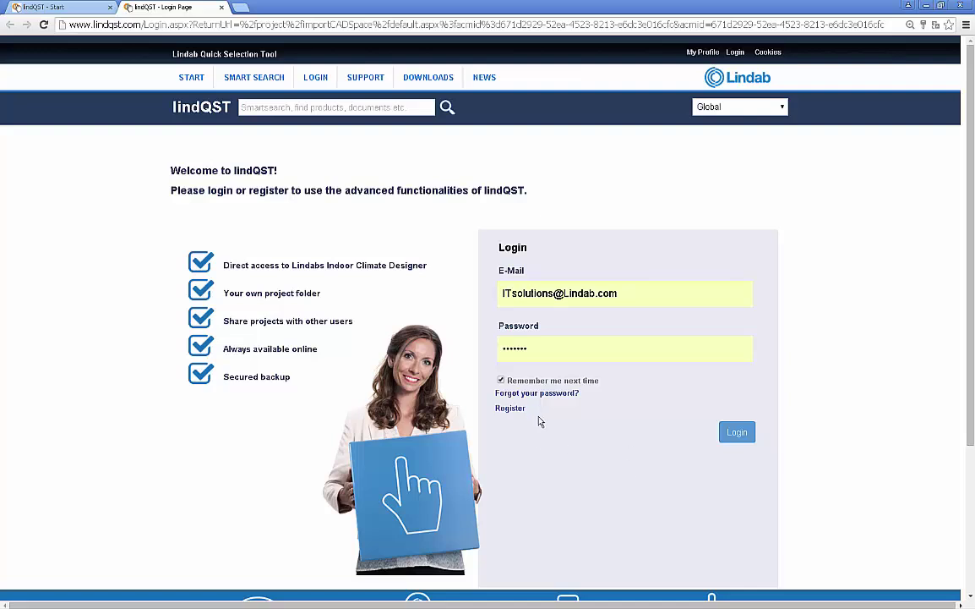
Step: Log in to lindQST with the account e-mail address
click(583, 294)
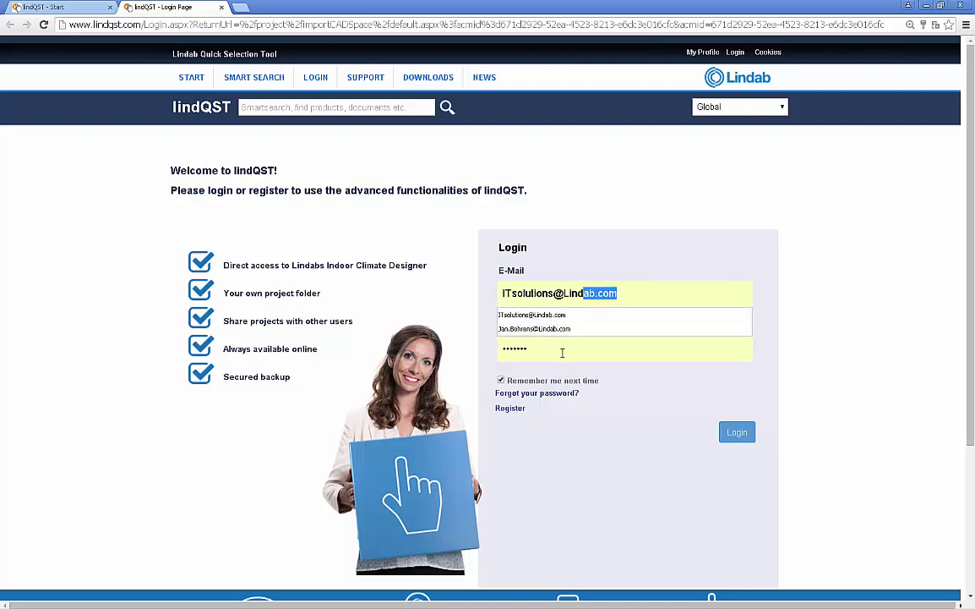
key(Escape)
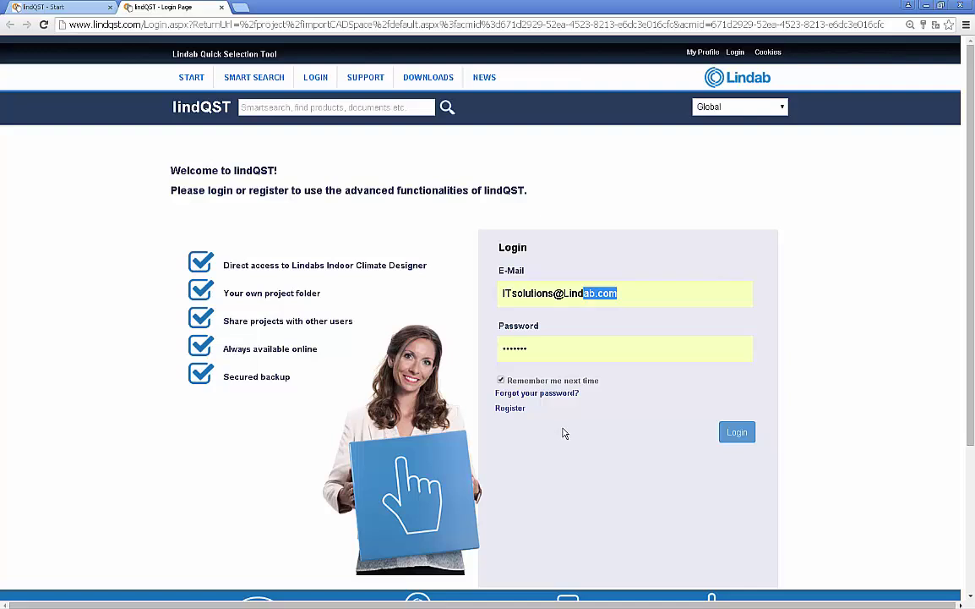
click(742, 436)
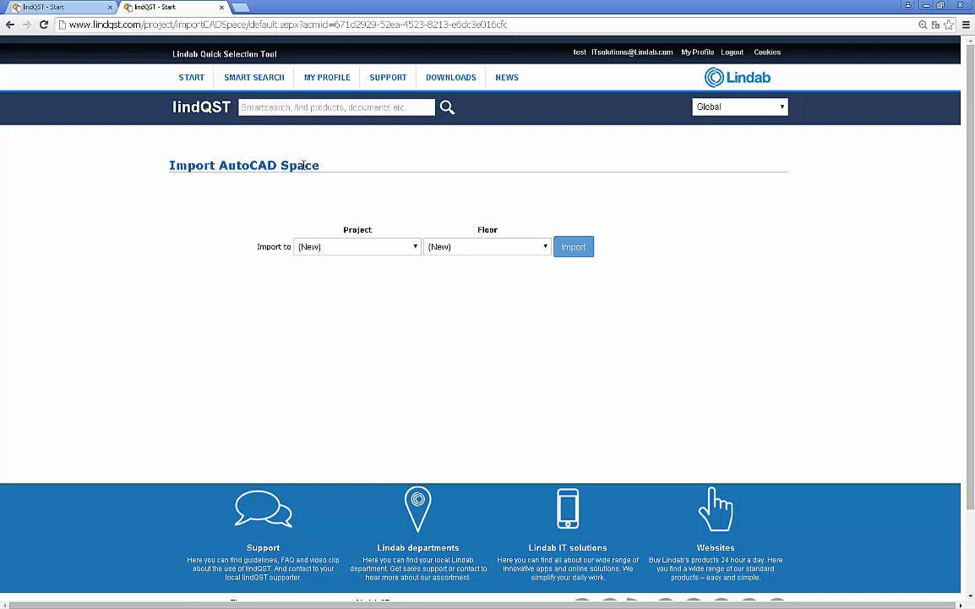
Step: Import the AutoCAD spaces into a new project and new floor
click(357, 248)
click(360, 249)
click(573, 248)
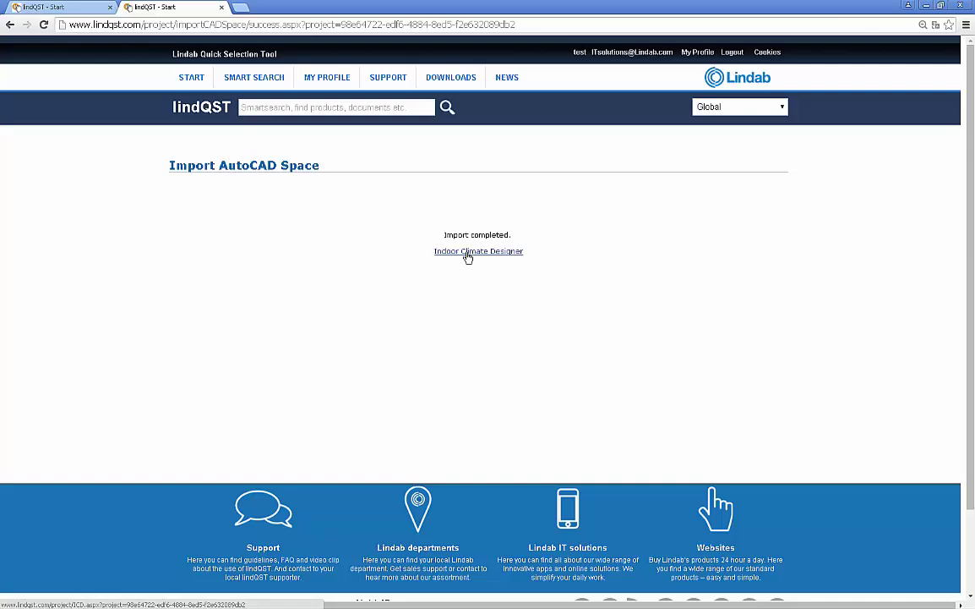
Step: Open the import in the Indoor Climate Designer and rename the project to Testproject
click(468, 253)
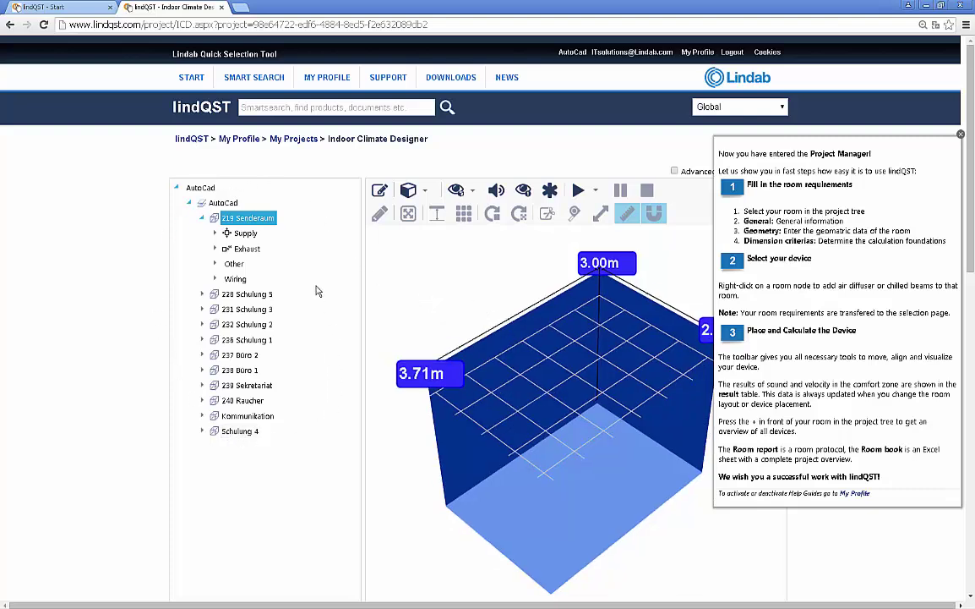
click(207, 189)
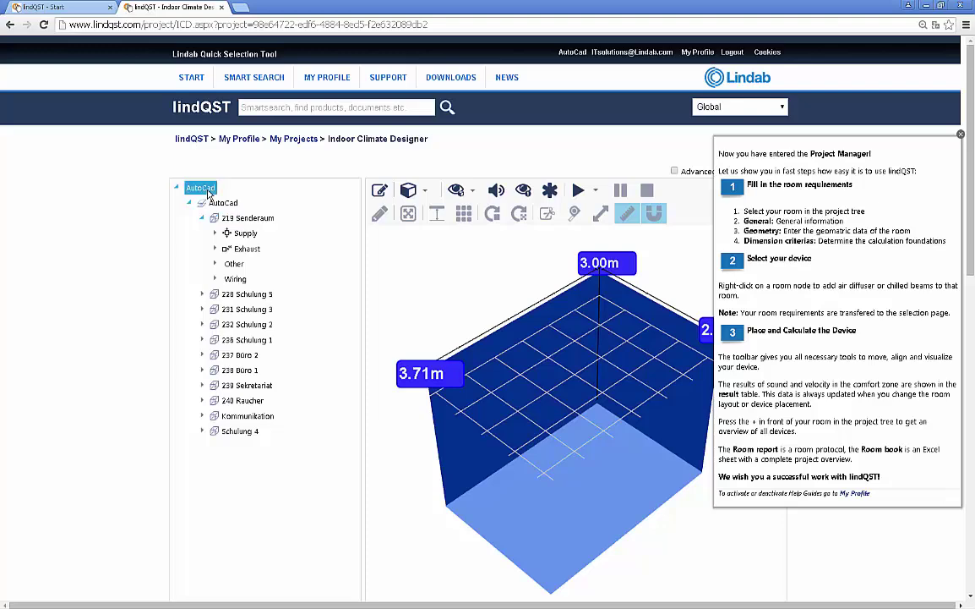
right_click(207, 191)
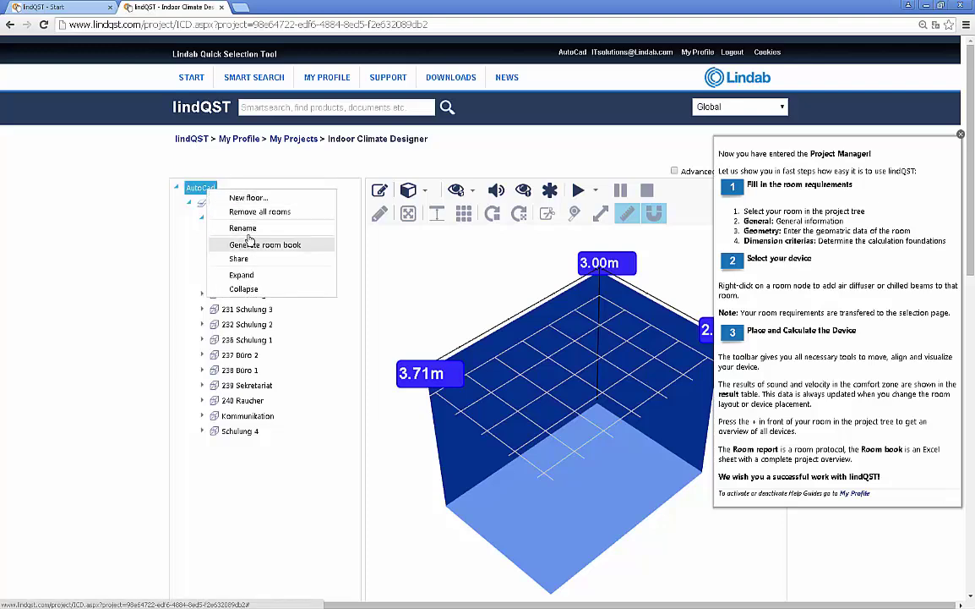
scroll(247, 228, down, 1)
click(243, 170)
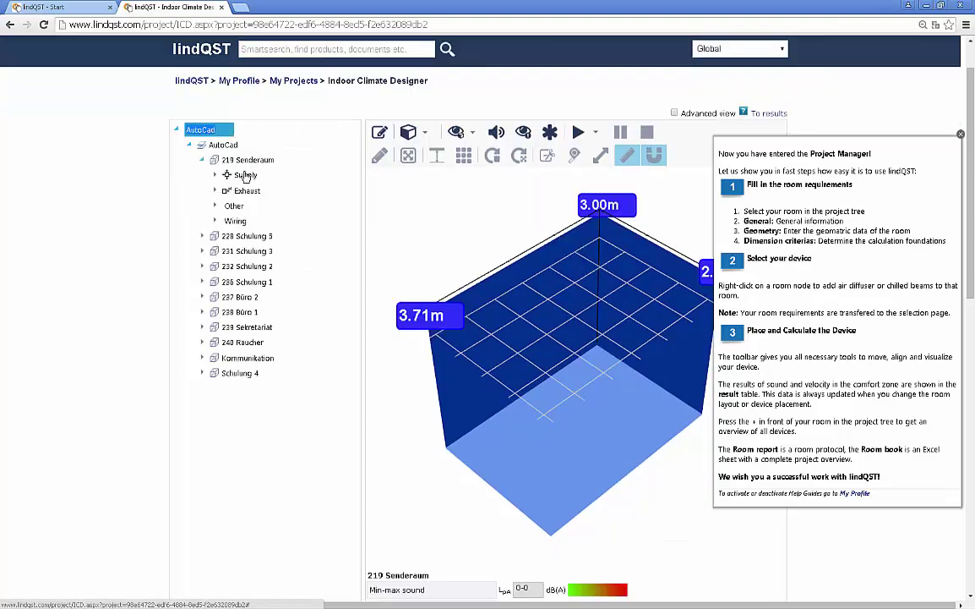
text(Testproject)
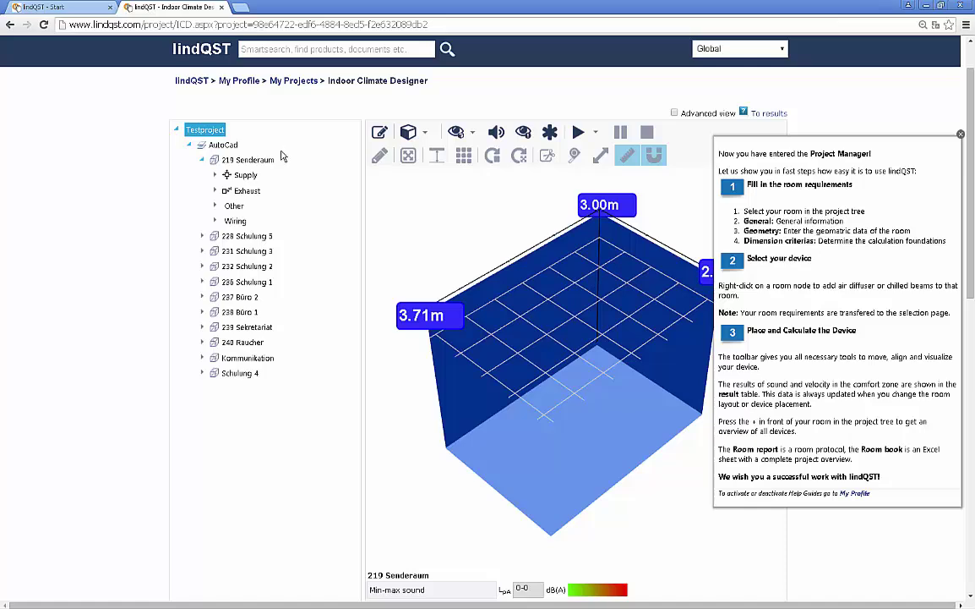
Step: Show the floor plan of all rooms and review Testproject's details
click(224, 146)
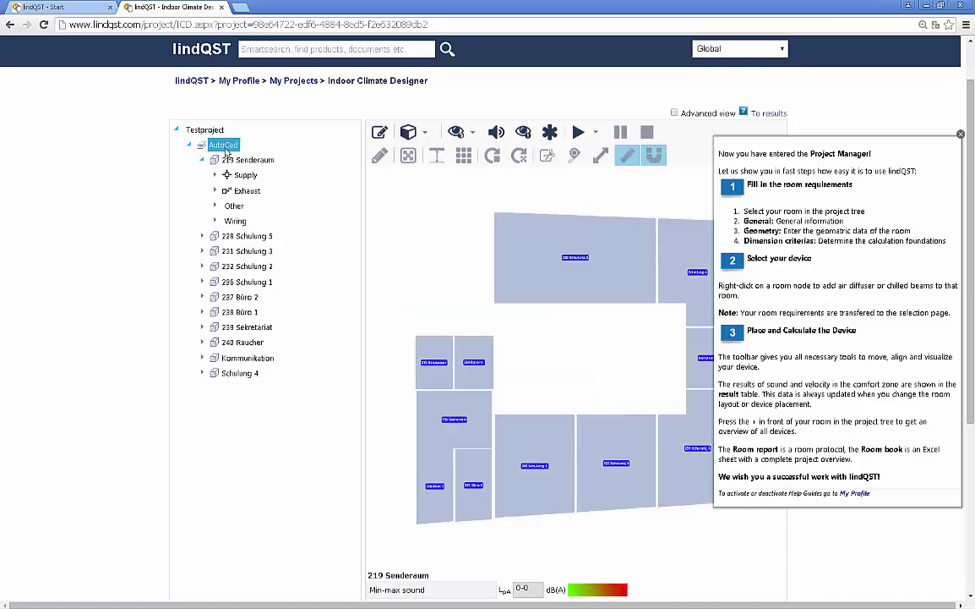
click(204, 129)
scroll(338, 456, down, 3)
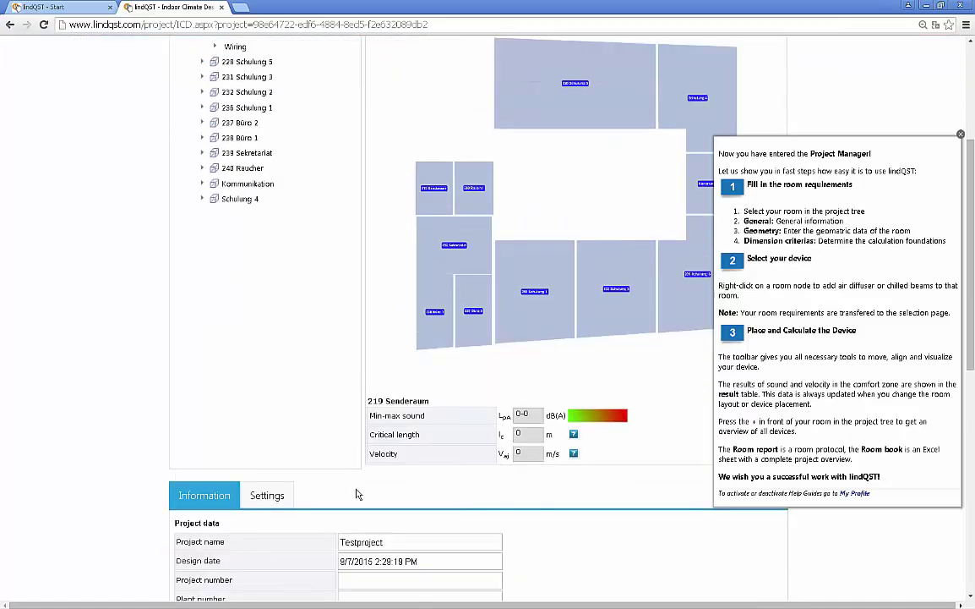
scroll(357, 495, down, 7)
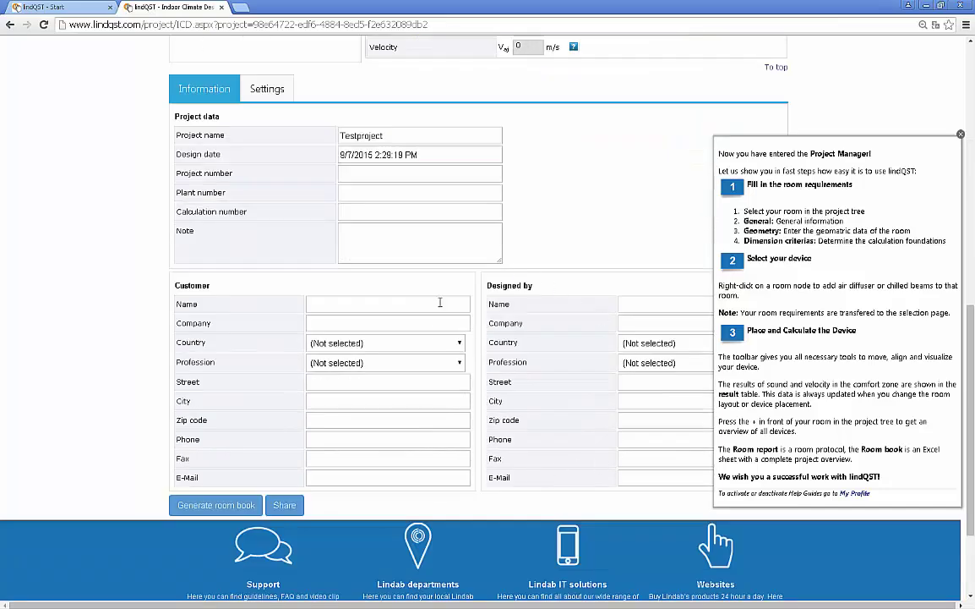
scroll(523, 358, up, 6)
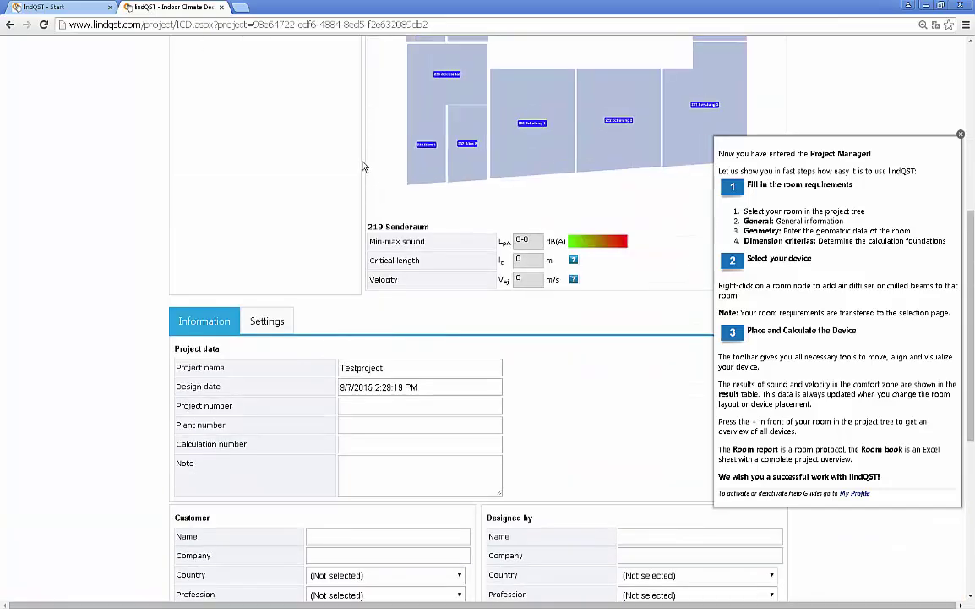
scroll(303, 147, up, 3)
Step: Rename the floor from AutoCad to 'Floor 1'
click(222, 88)
right_click(224, 93)
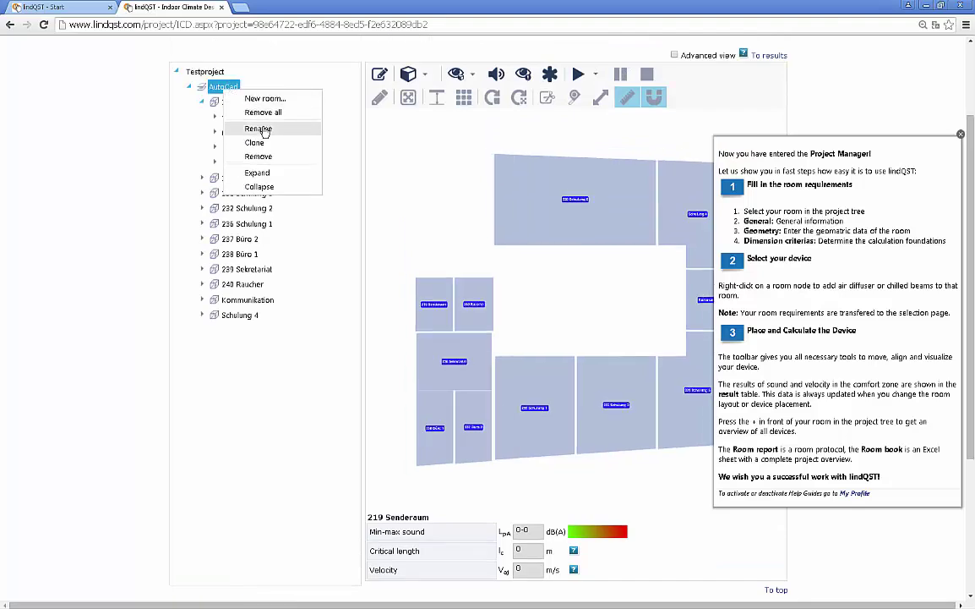
click(266, 128)
text(Floor 1)
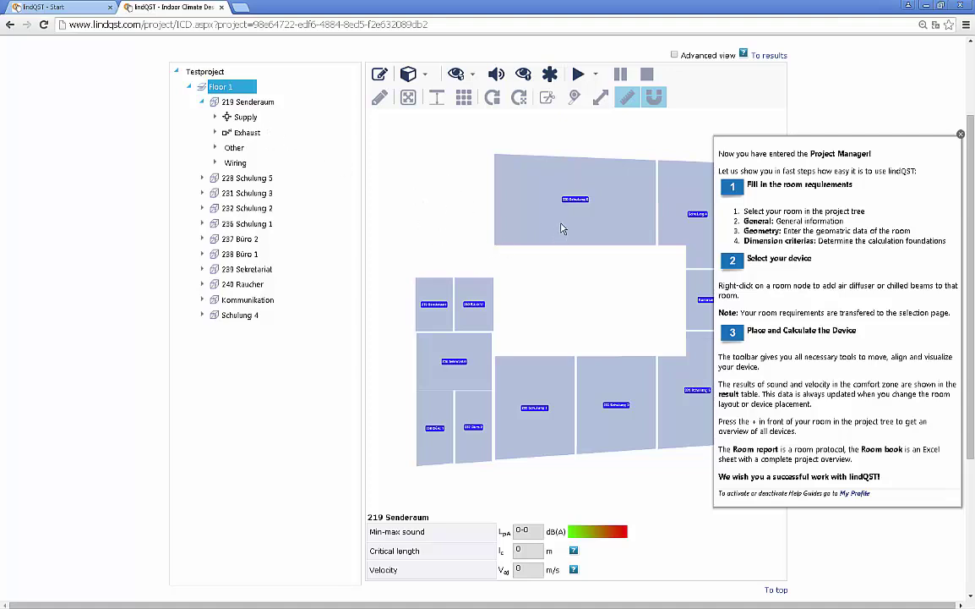
Step: Open Schulung 4 in 3-D and check its general data: 37.5 m², 200 l/s supply and exhaust
click(568, 212)
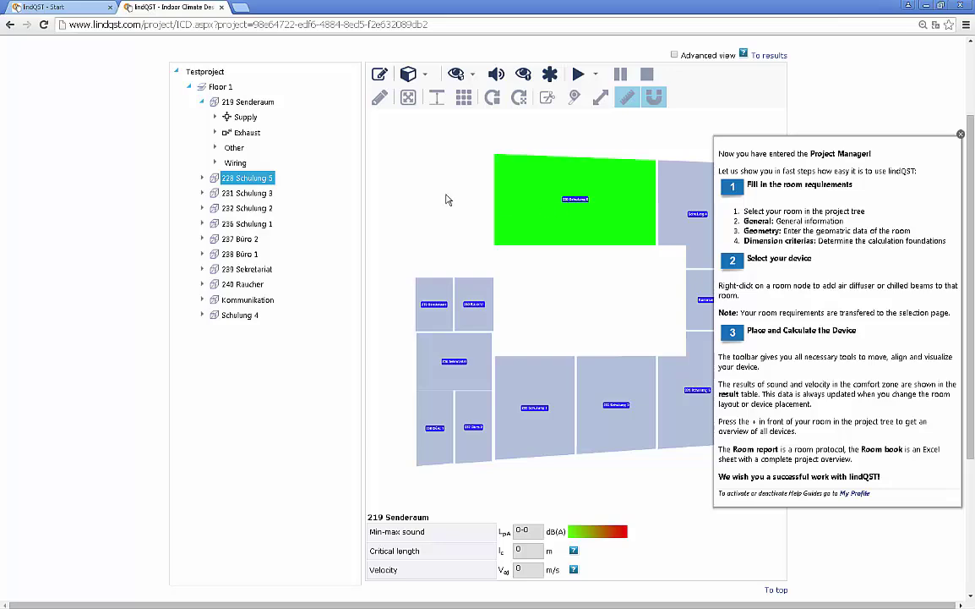
click(240, 316)
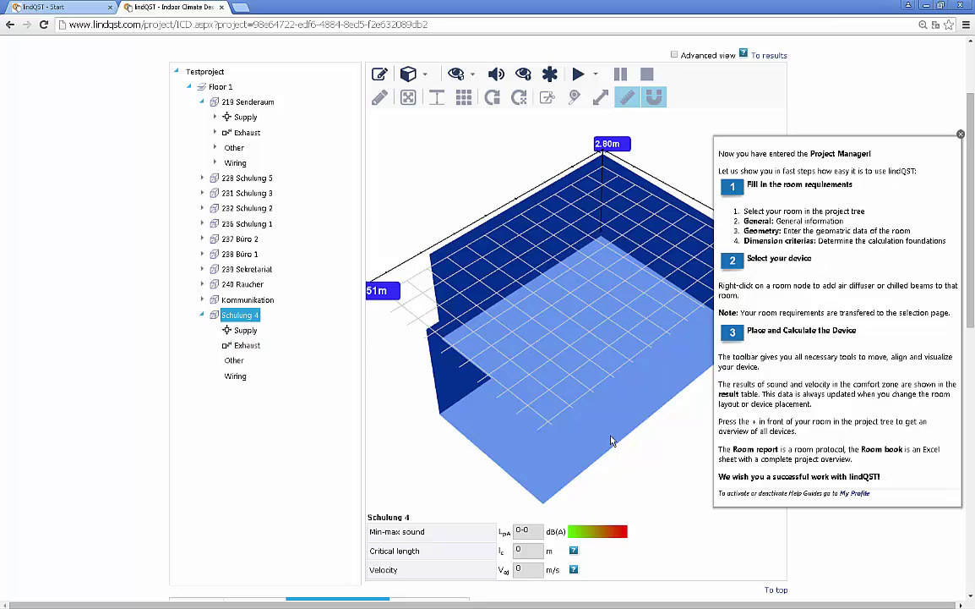
scroll(644, 502, down, 2)
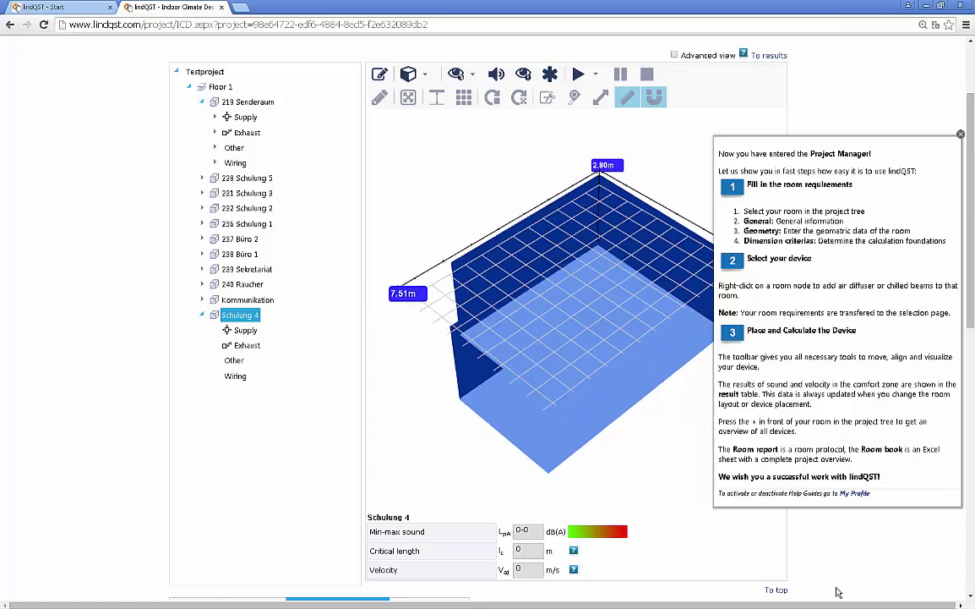
scroll(839, 591, down, 4)
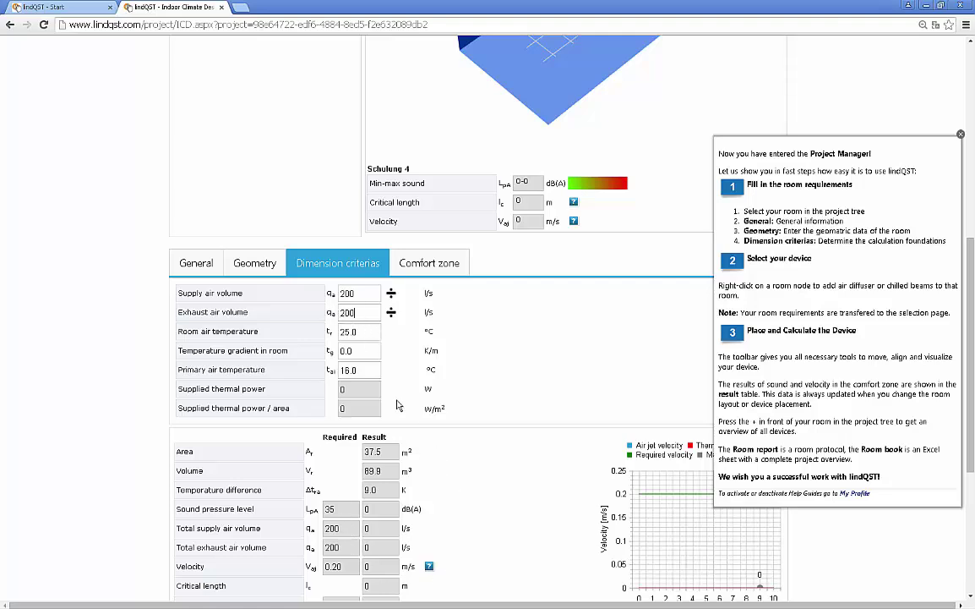
click(195, 263)
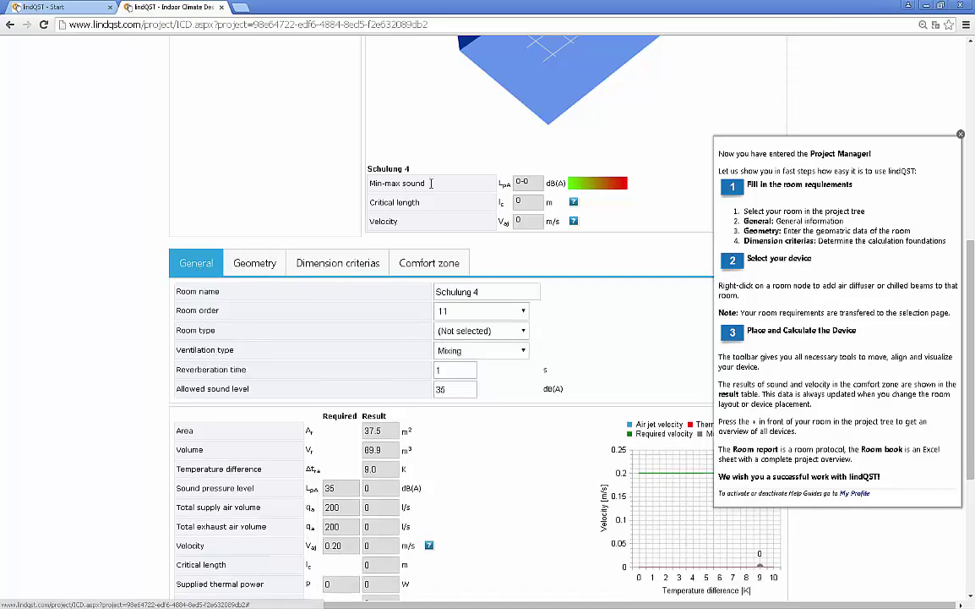
scroll(448, 186, up, 1)
scroll(291, 161, up, 3)
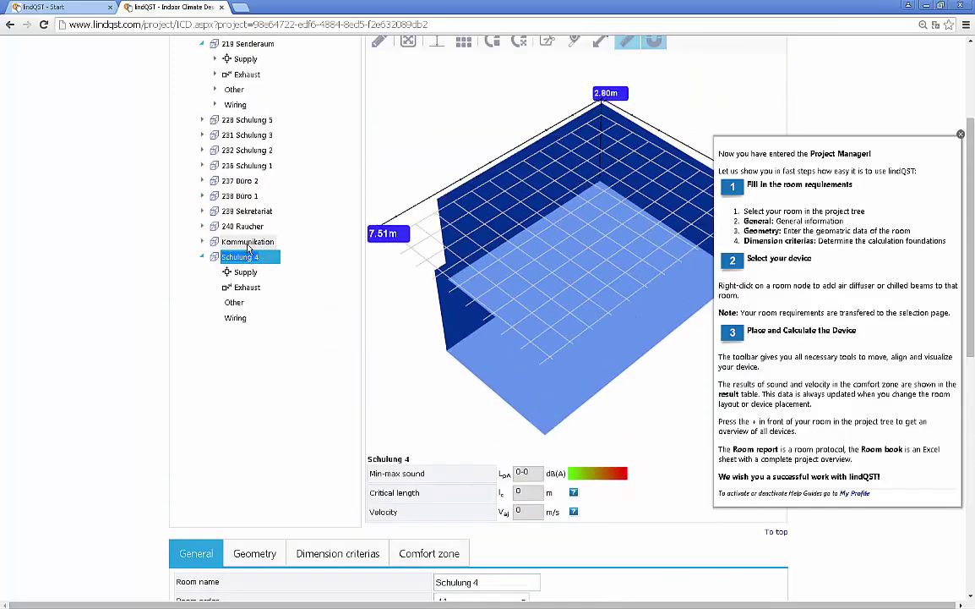
Step: Select the Kommunikation room in the project tree
ctrl+click(248, 243)
ctrl+click(242, 226)
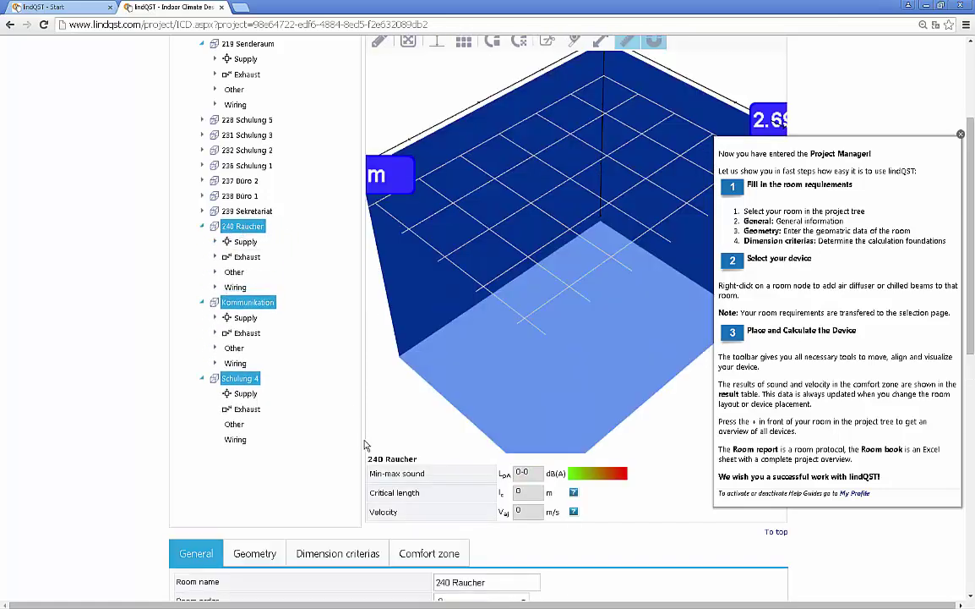
scroll(365, 449, down, 2)
click(252, 132)
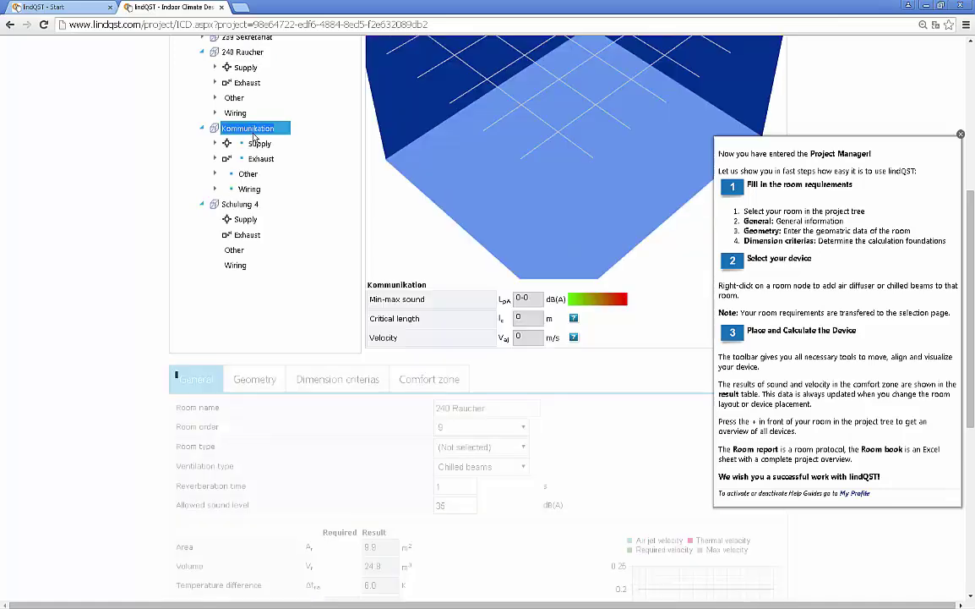
ctrl+click(235, 204)
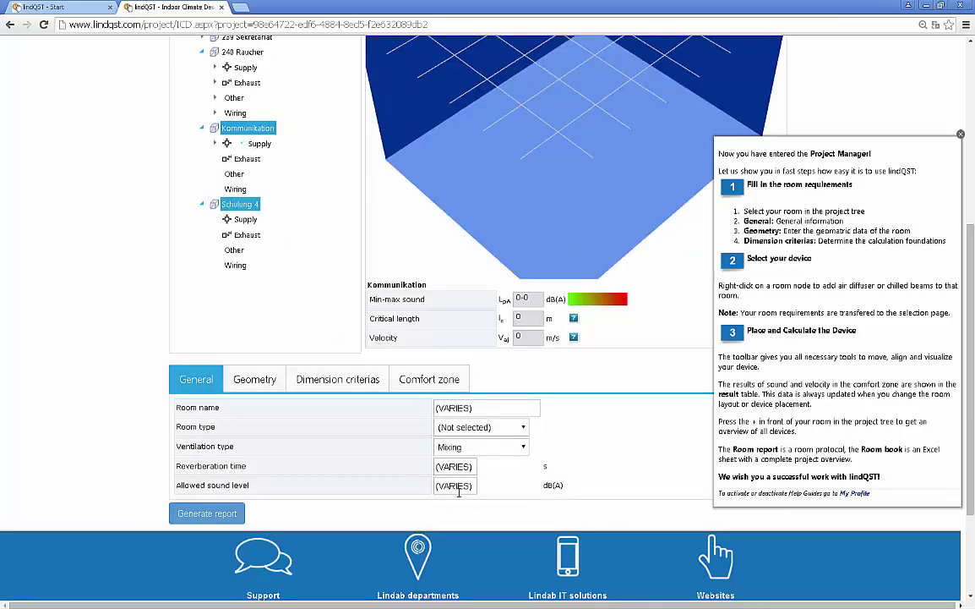
Step: Lower its allowed sound level from 35 to 33 dB(A) and close the help guide
drag(448, 505, 401, 503)
text(33)
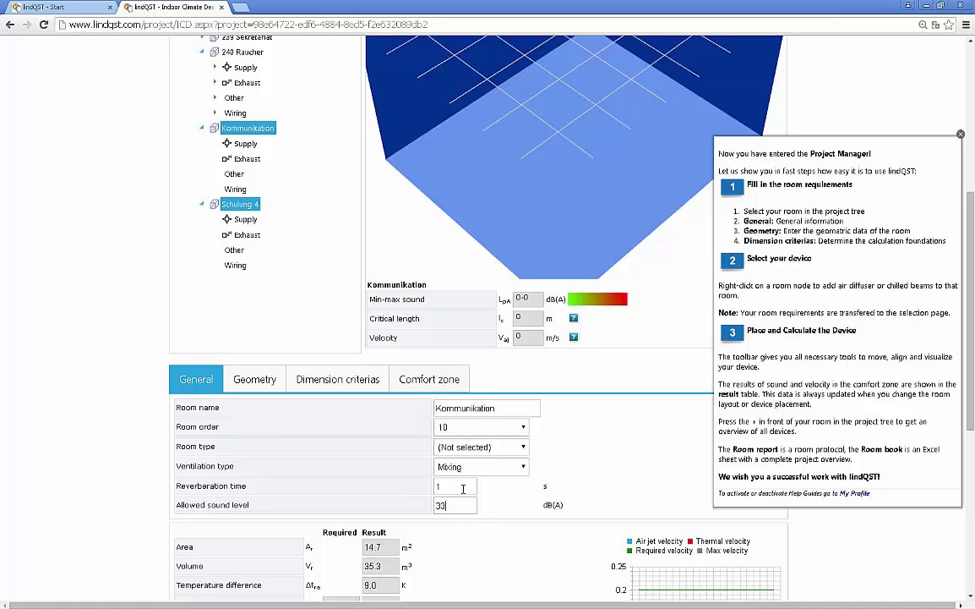
click(463, 487)
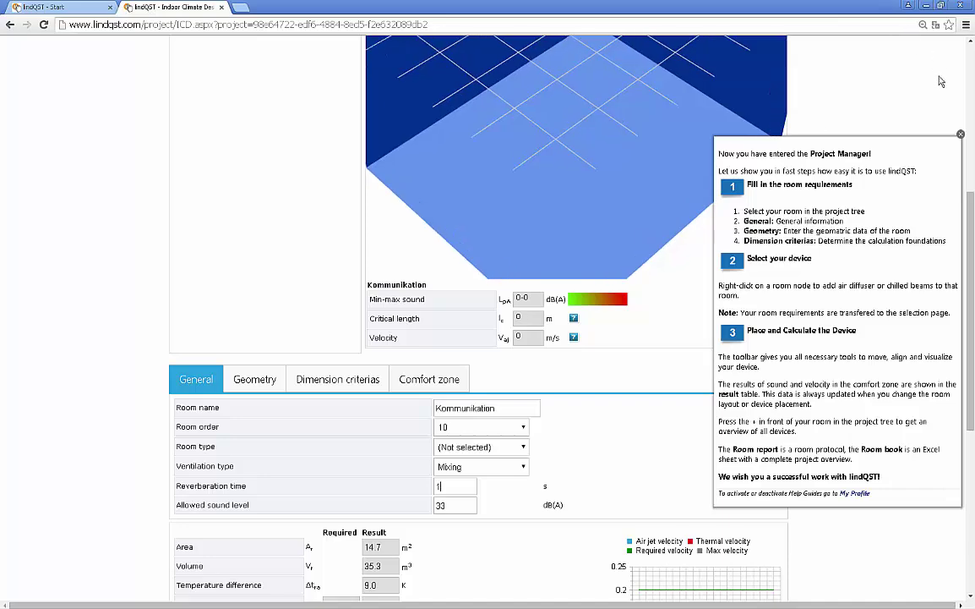
click(960, 133)
scroll(846, 140, up, 4)
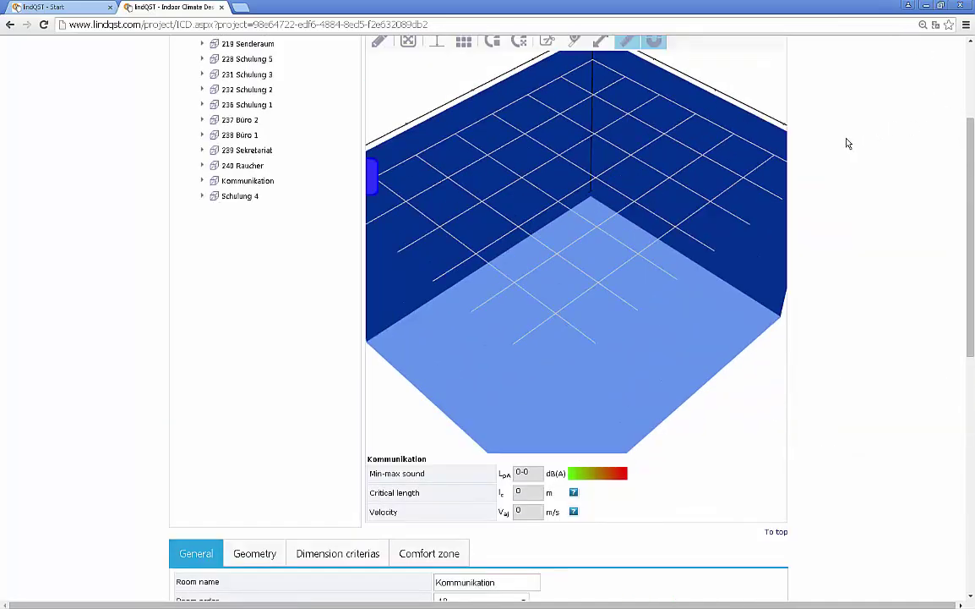
Step: Turn on the comfort zone and transparent walls, set a grey background, and zoom out
click(425, 133)
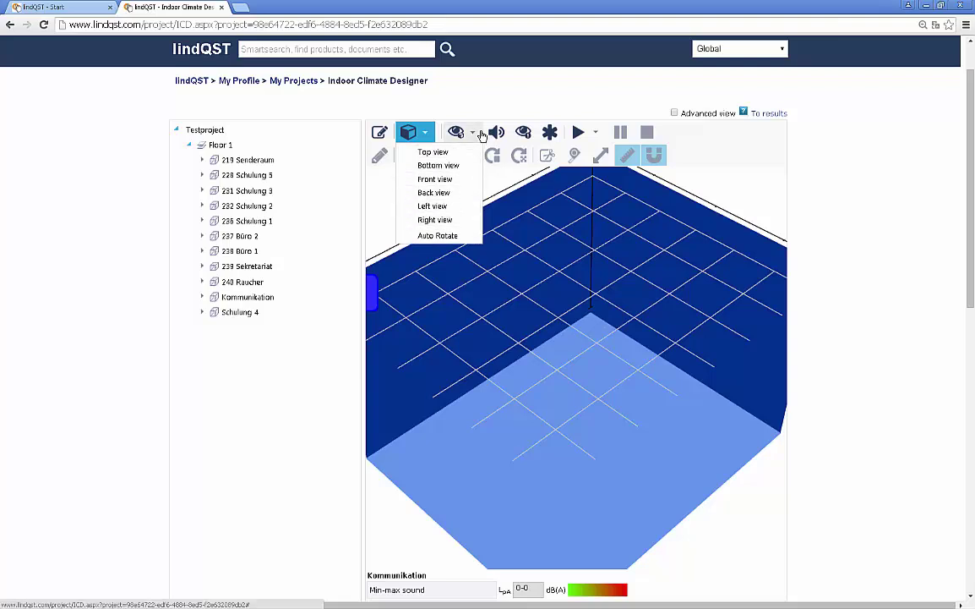
click(461, 133)
click(479, 193)
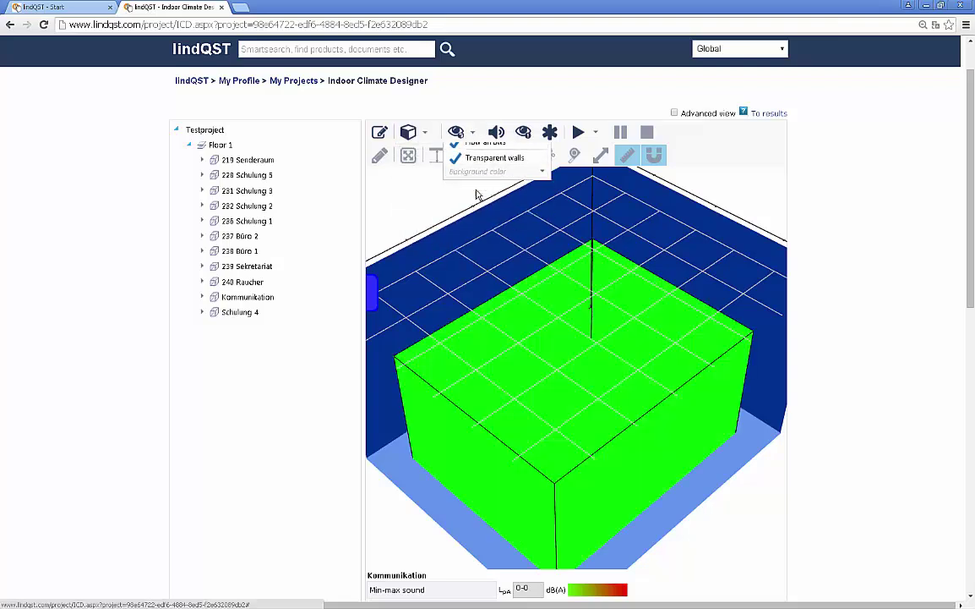
click(473, 134)
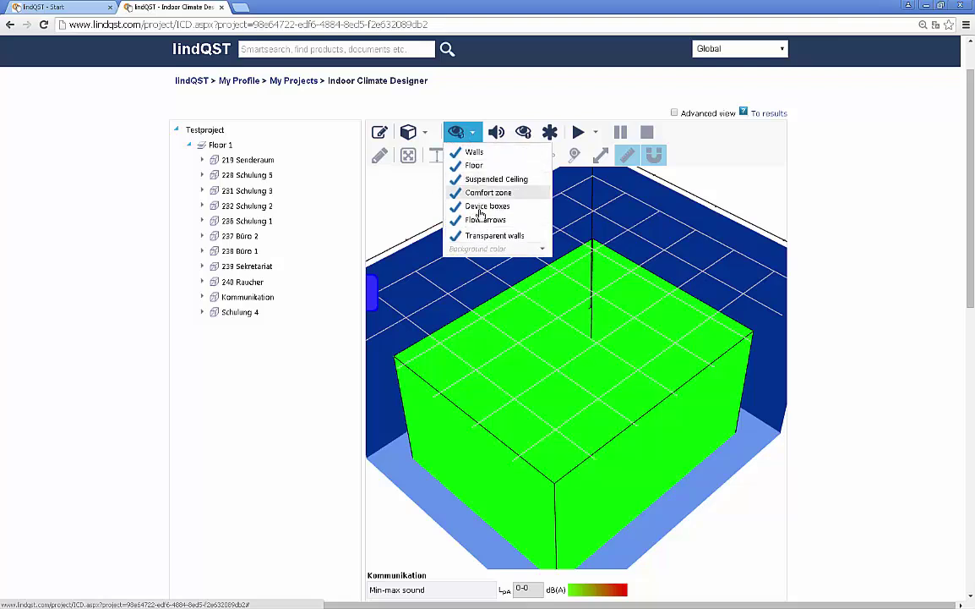
click(480, 237)
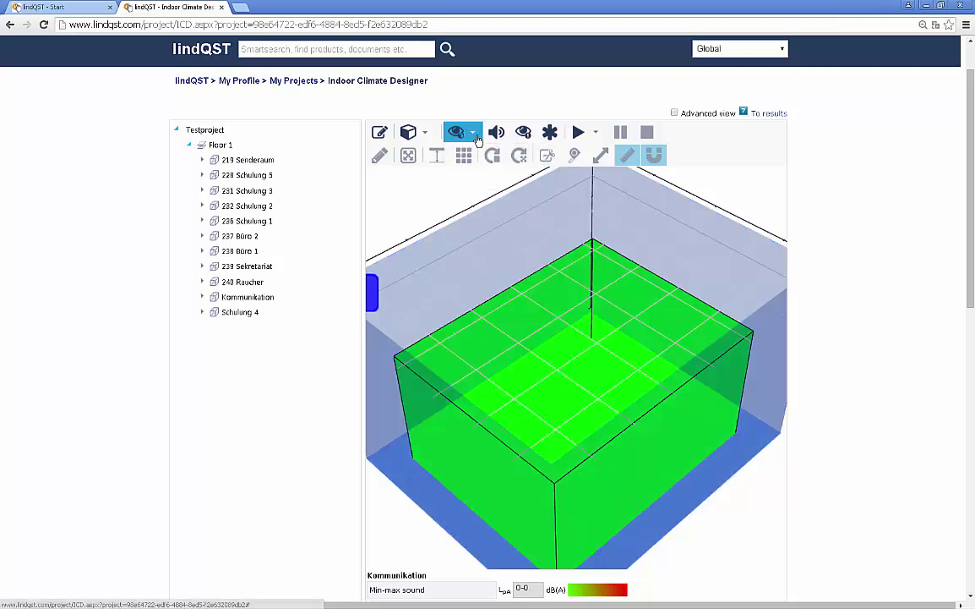
click(471, 133)
click(481, 249)
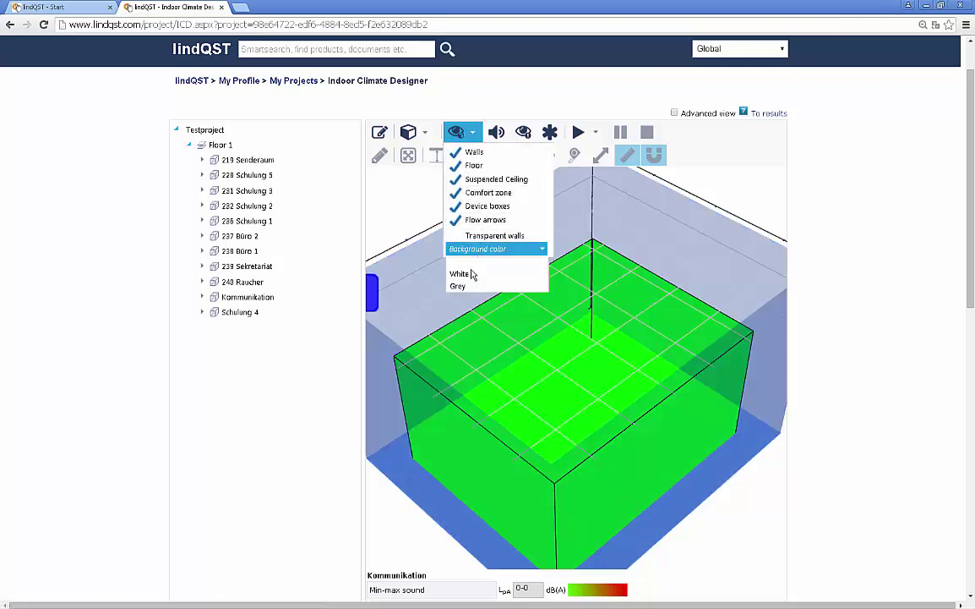
click(459, 287)
scroll(573, 347, down, 5)
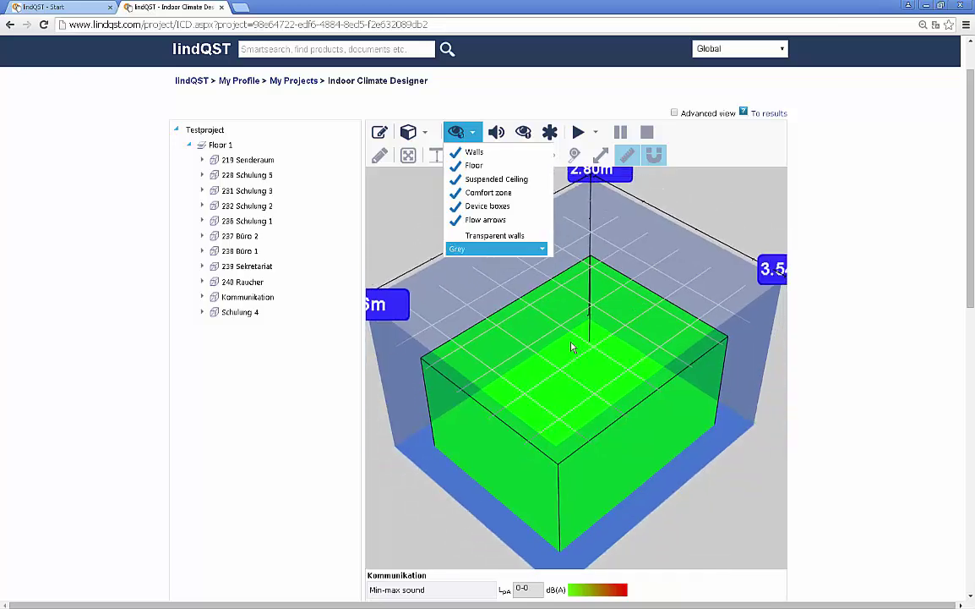
scroll(534, 402, down, 2)
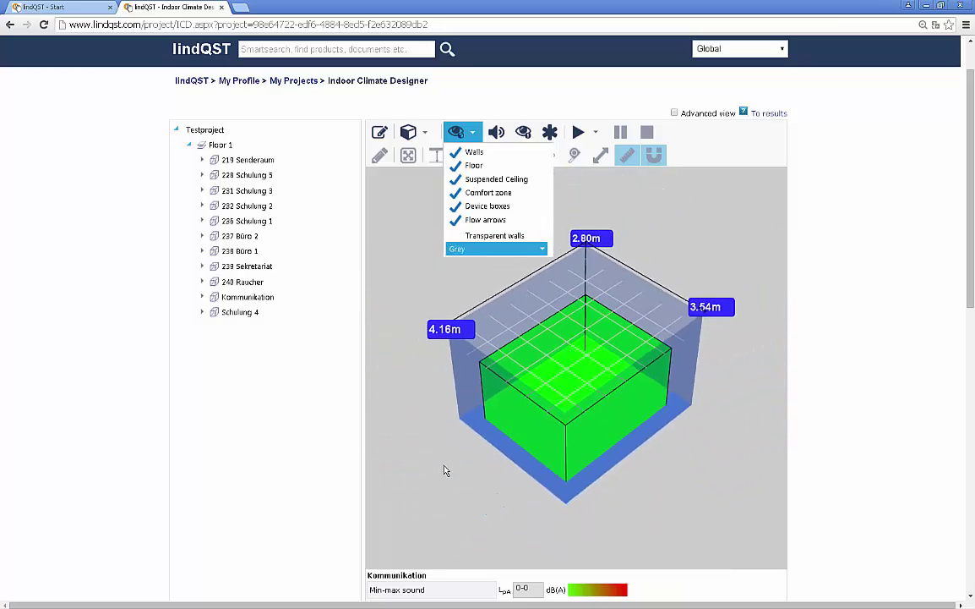
Step: Select room Schulung 4 in the project tree and bring up its context menu
click(402, 423)
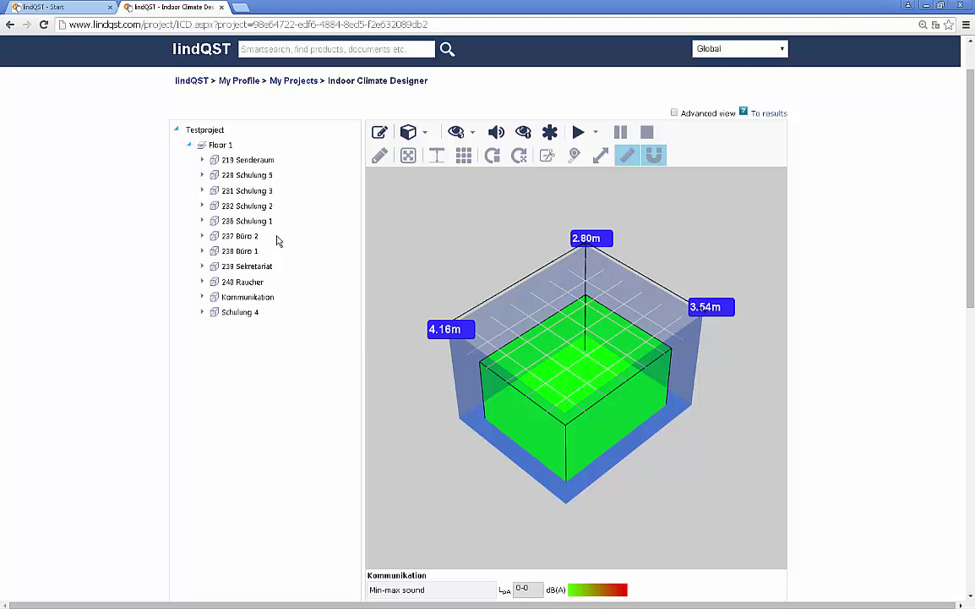
click(239, 314)
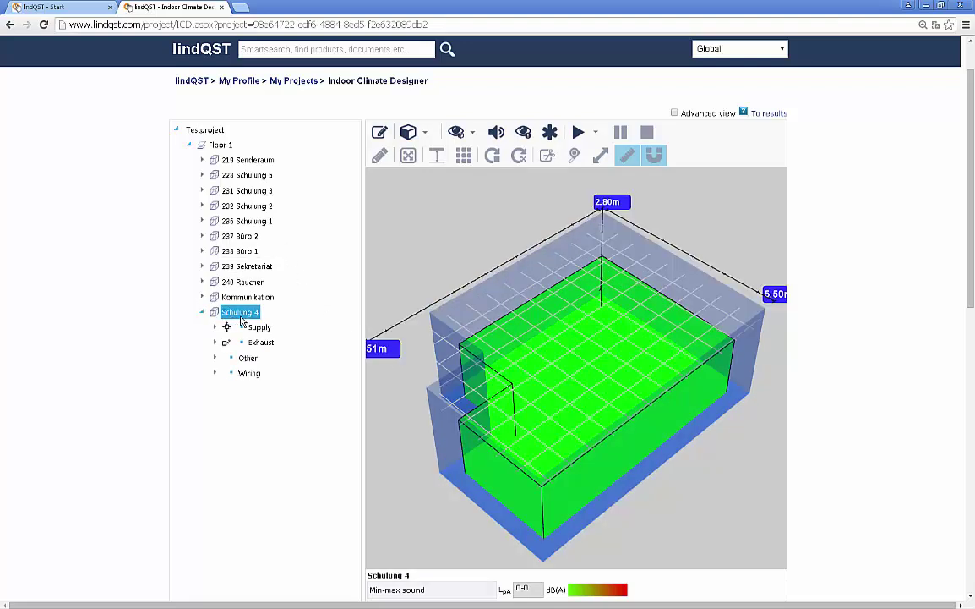
right_click(242, 321)
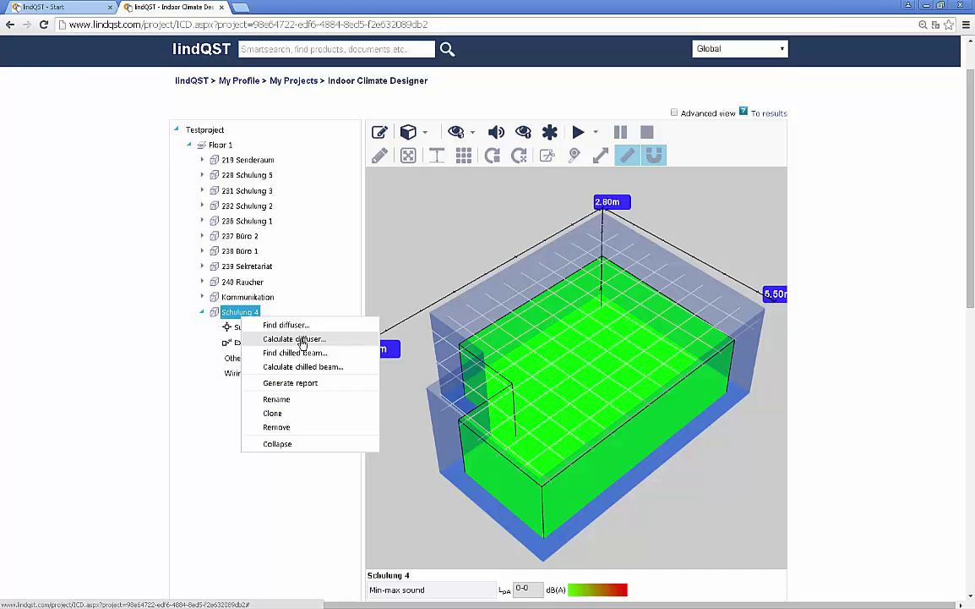
Step: Calculate four PKA diffusers for Schulung 4, giving PKA-200+MBB-125-200-S at 50 l/s each
click(302, 340)
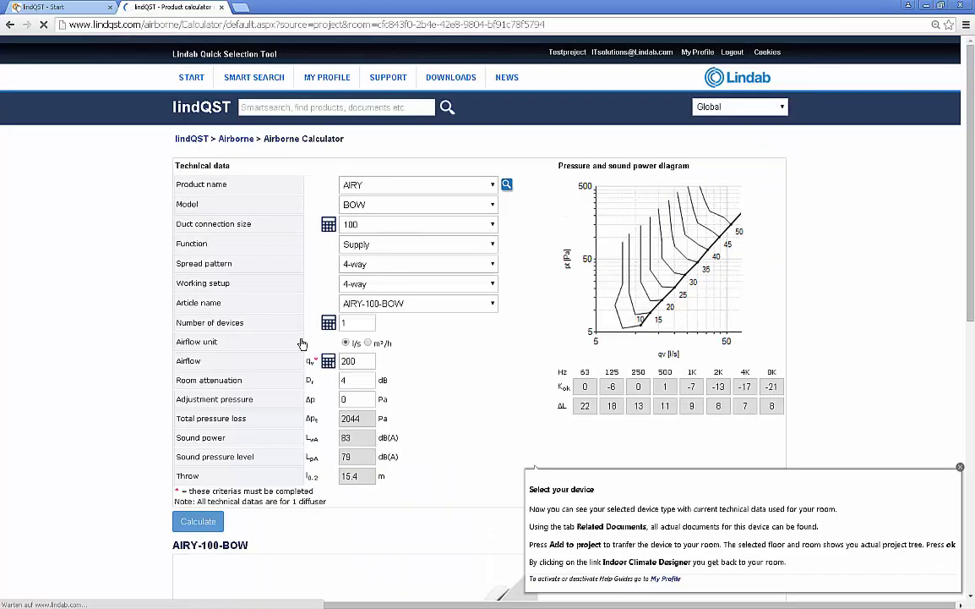
click(375, 186)
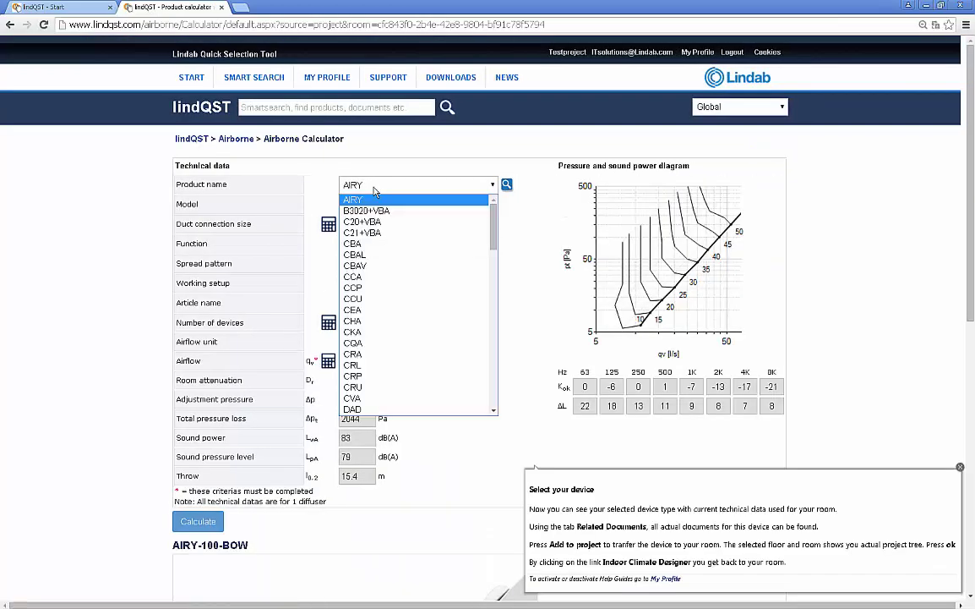
scroll(414, 338, down, 12)
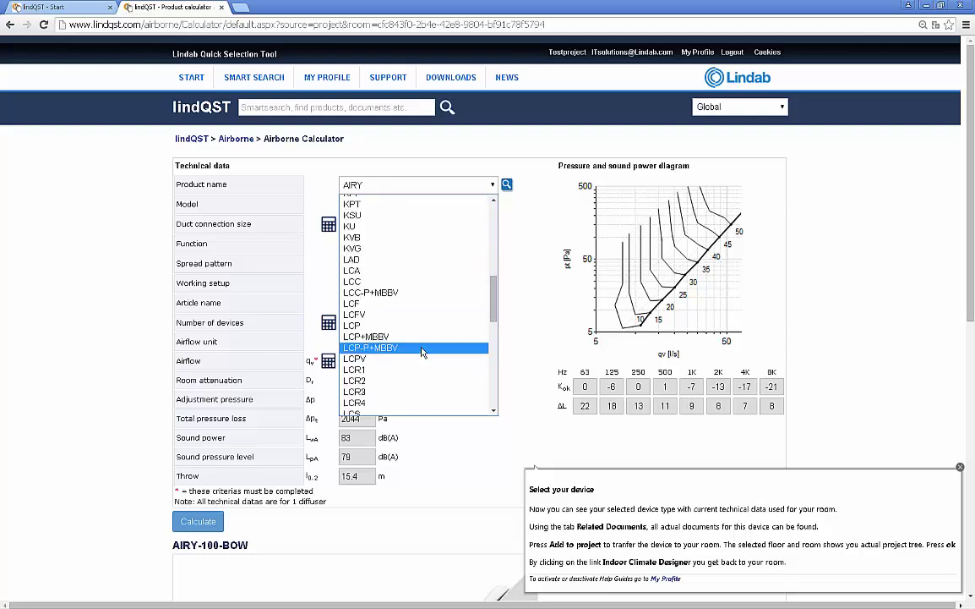
scroll(406, 338, down, 5)
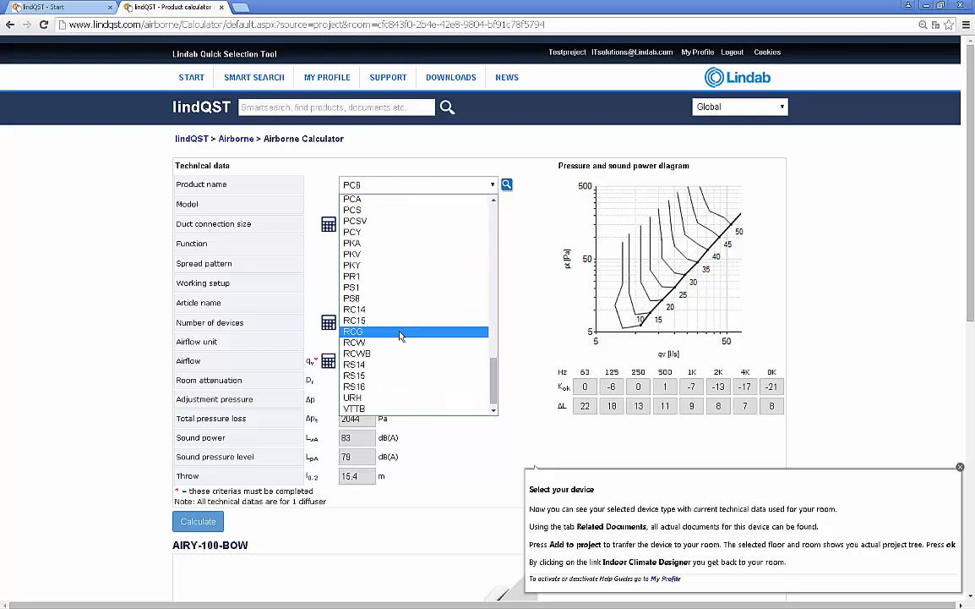
click(376, 243)
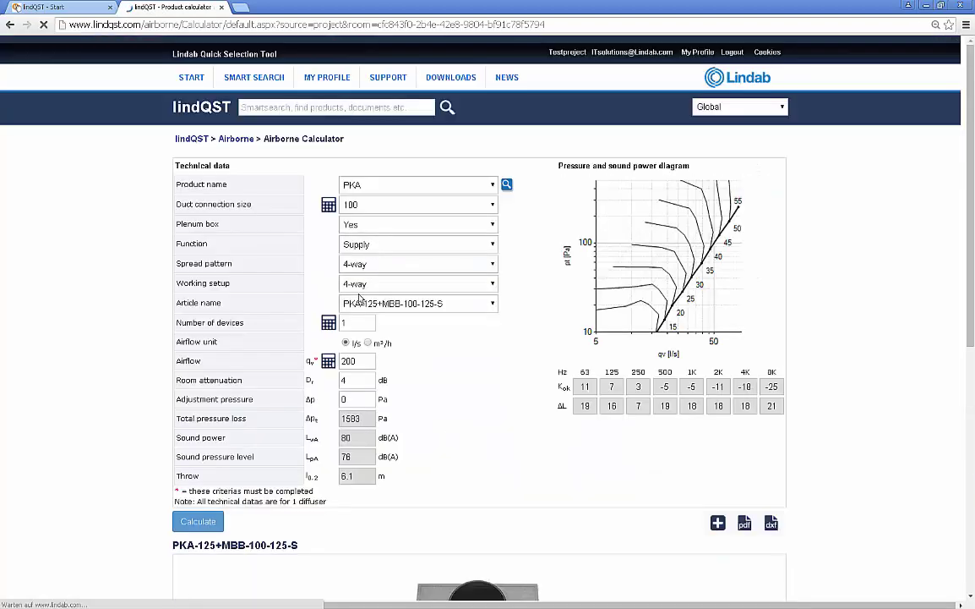
double_click(344, 322)
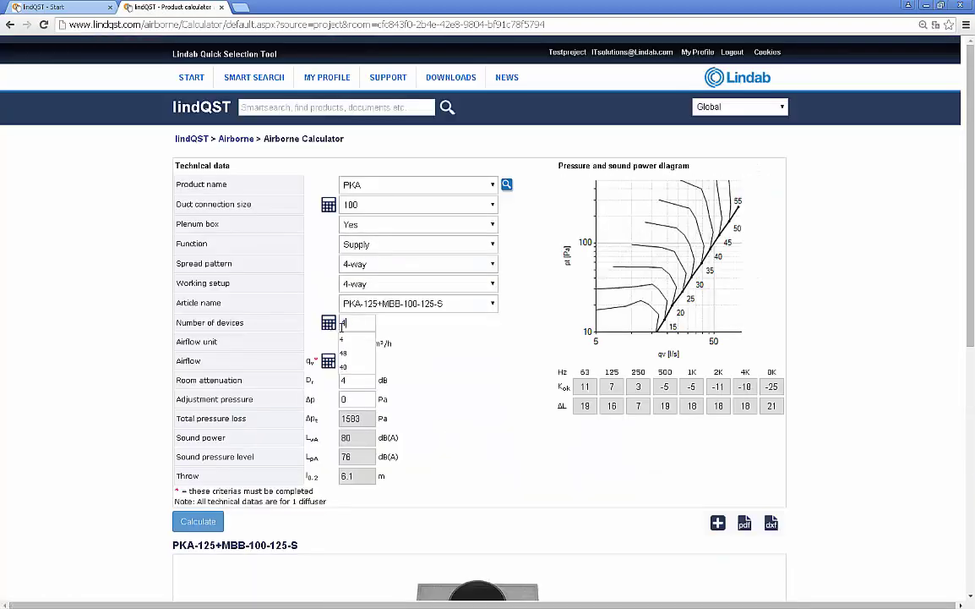
click(328, 206)
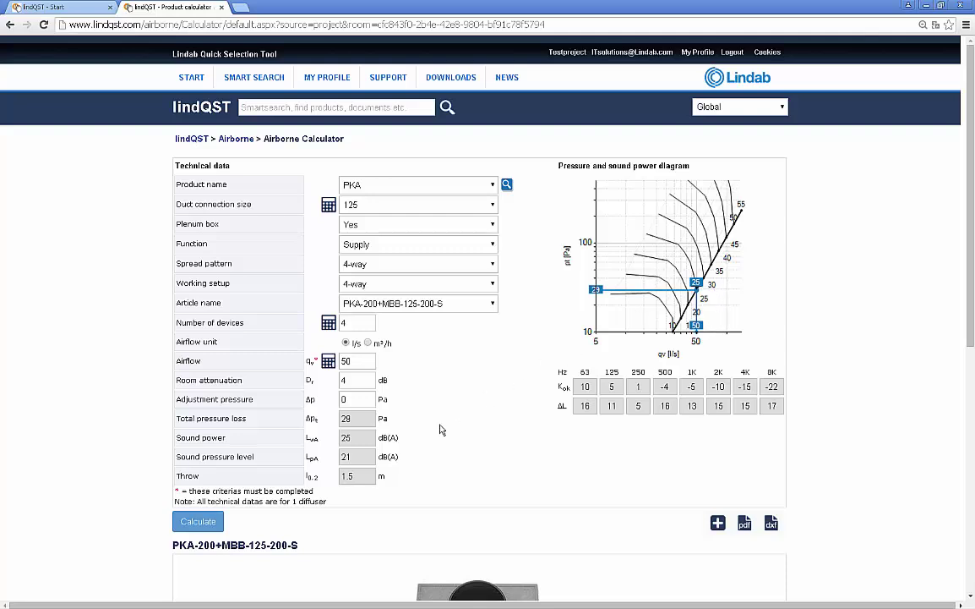
Step: Add the four PKA-200+MBB-125-200-S diffusers to Schulung 4 and open the room in the Indoor Climate Designer
click(716, 524)
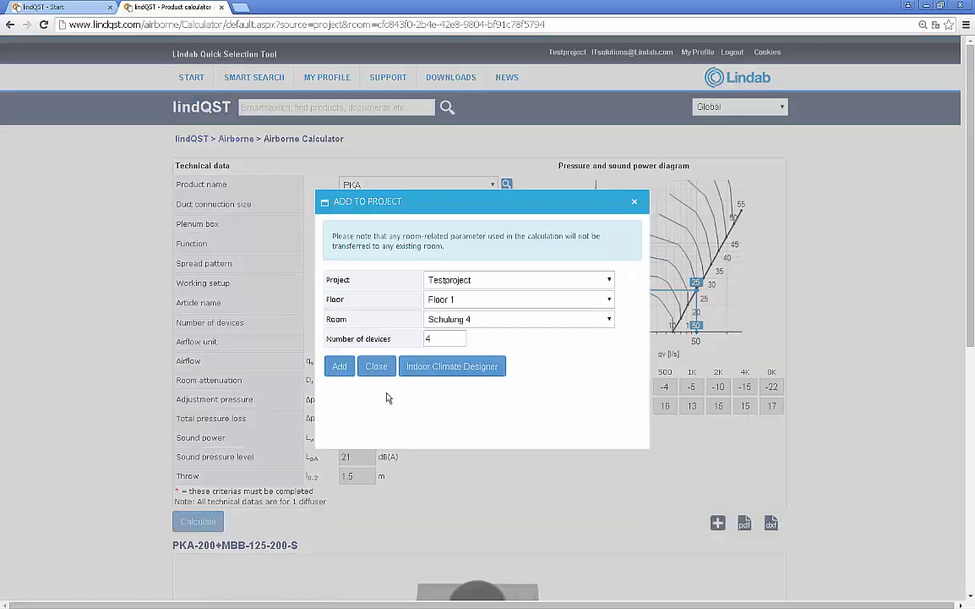
click(338, 372)
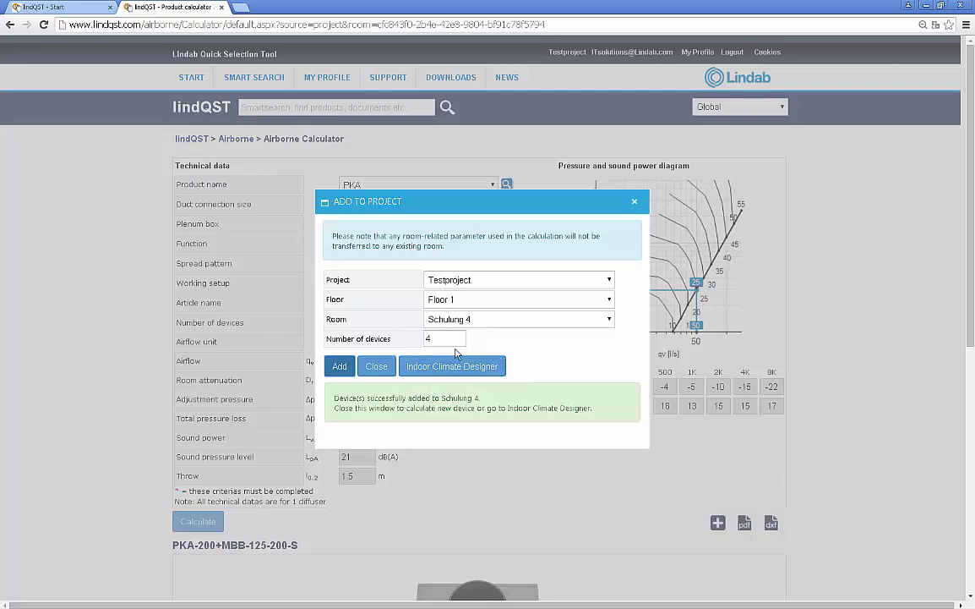
click(443, 370)
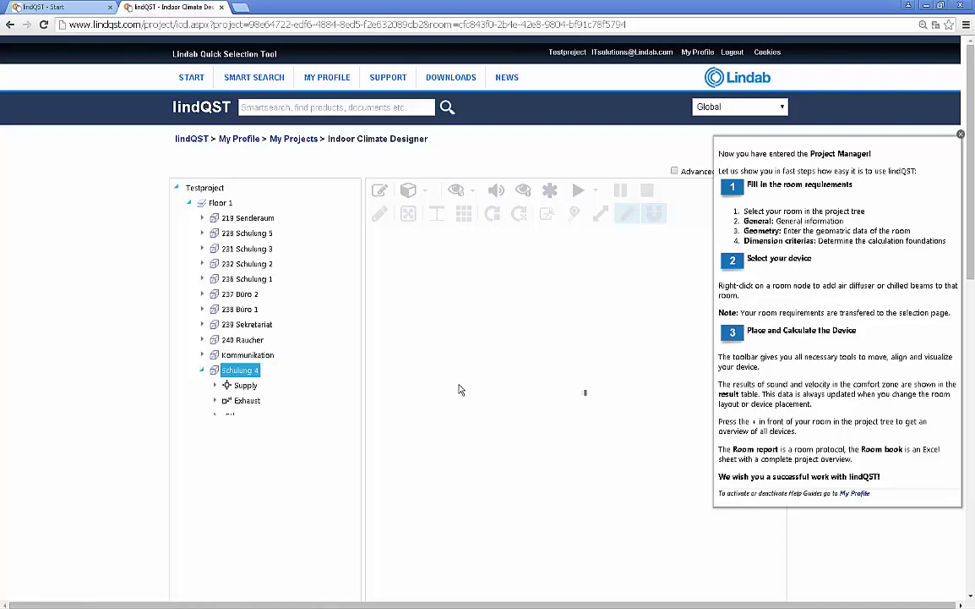
Step: In top view, drag the four PKA diffusers into a more evenly spaced layout
drag(445, 393, 693, 439)
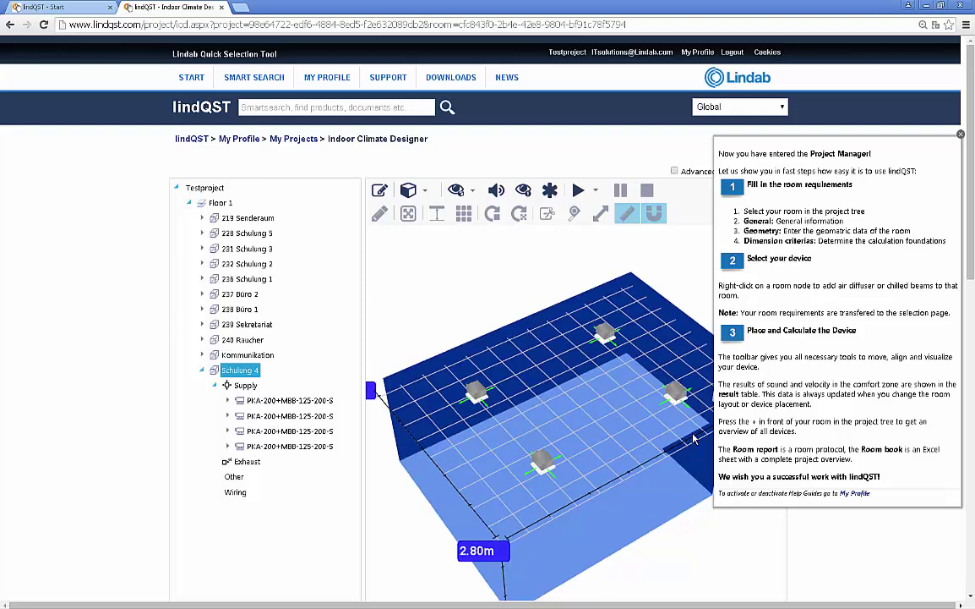
click(960, 134)
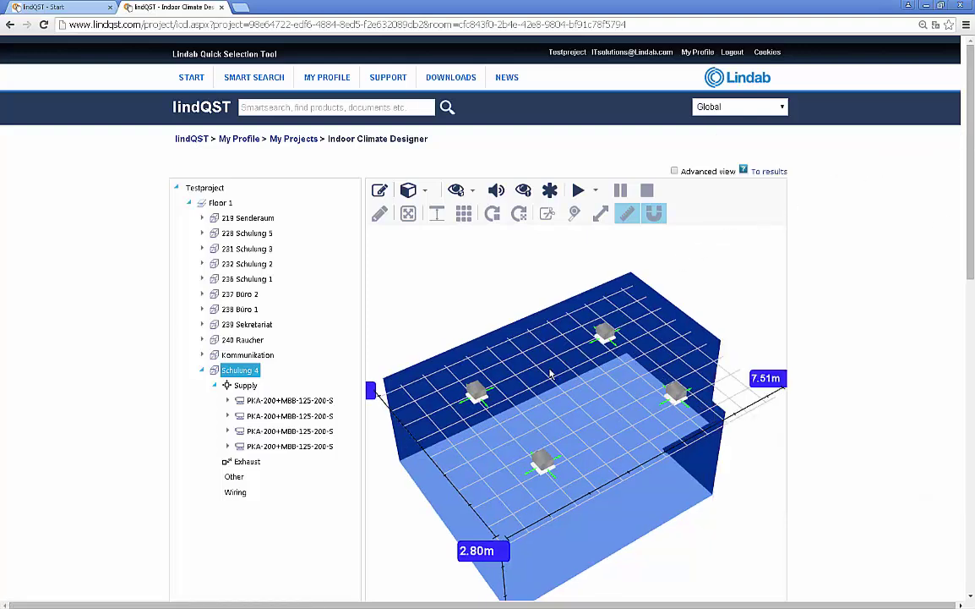
click(379, 193)
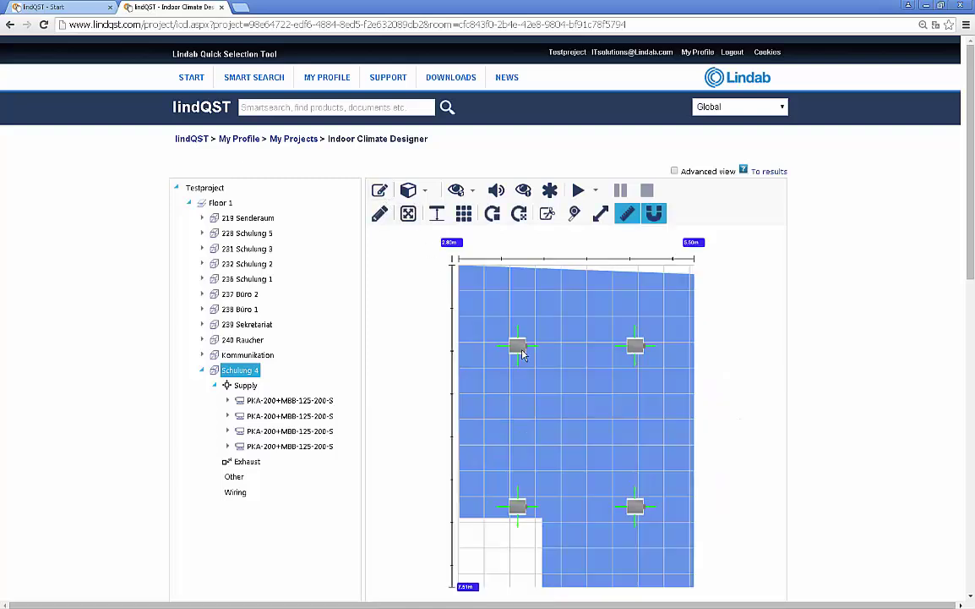
drag(519, 346, 523, 336)
mouse_move(519, 508)
mouse_down()
mouse_move(510, 502)
mouse_move(524, 488)
mouse_up()
drag(638, 352, 630, 336)
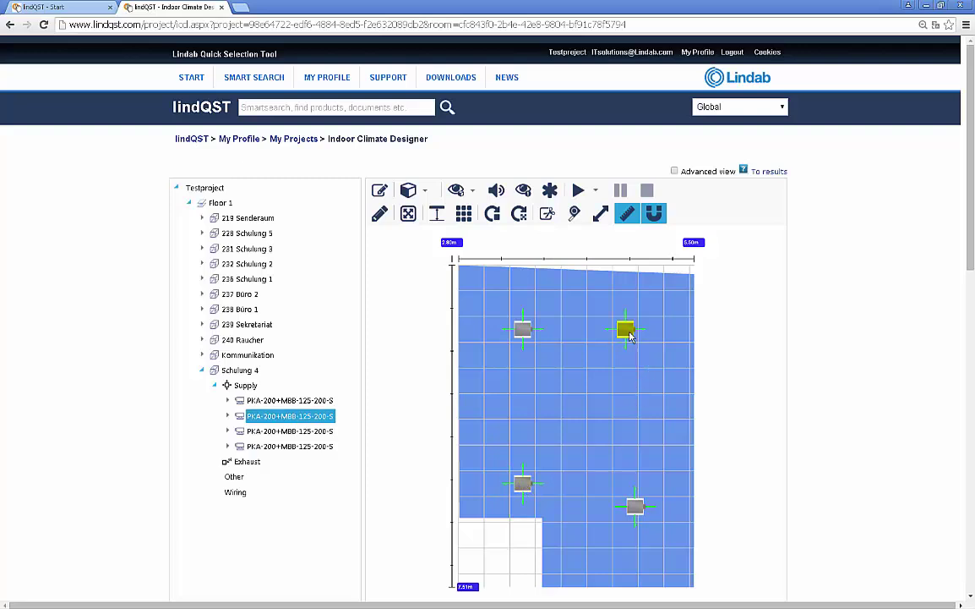
drag(638, 514, 628, 494)
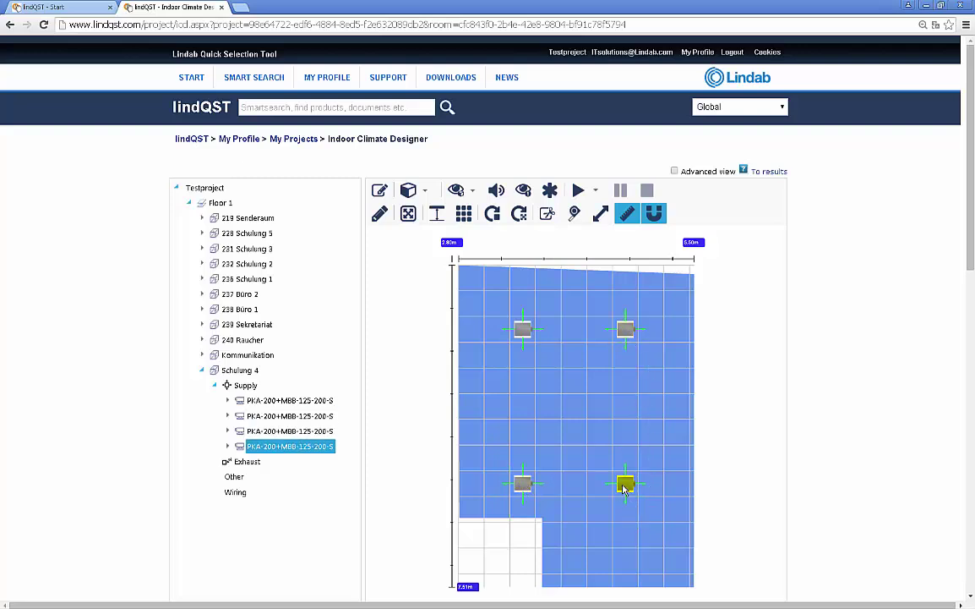
Step: Run and stop the airflow simulation in 3D, then show the 26–27 dB(A) sound-level map
click(379, 190)
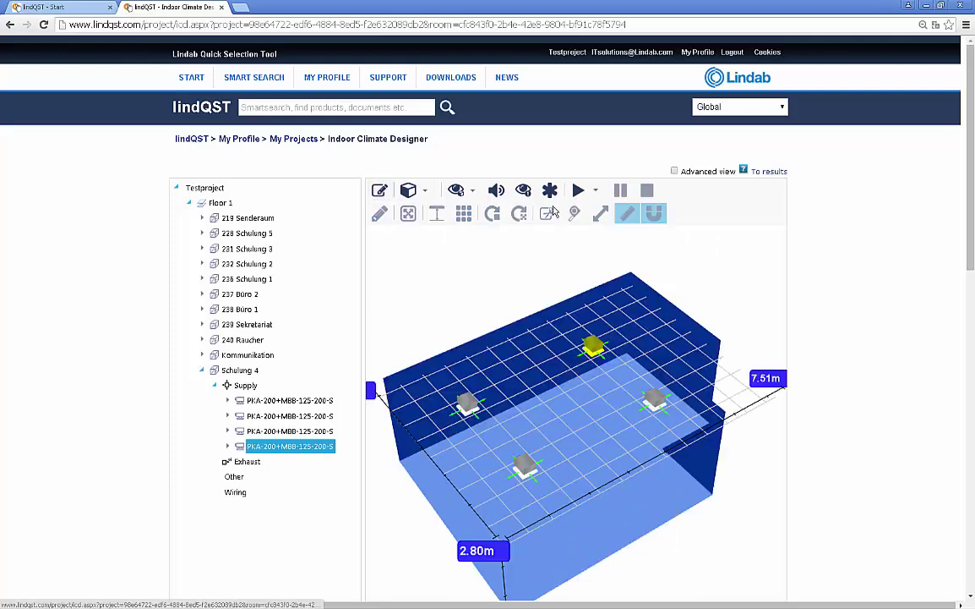
click(578, 191)
scroll(809, 460, down, 2)
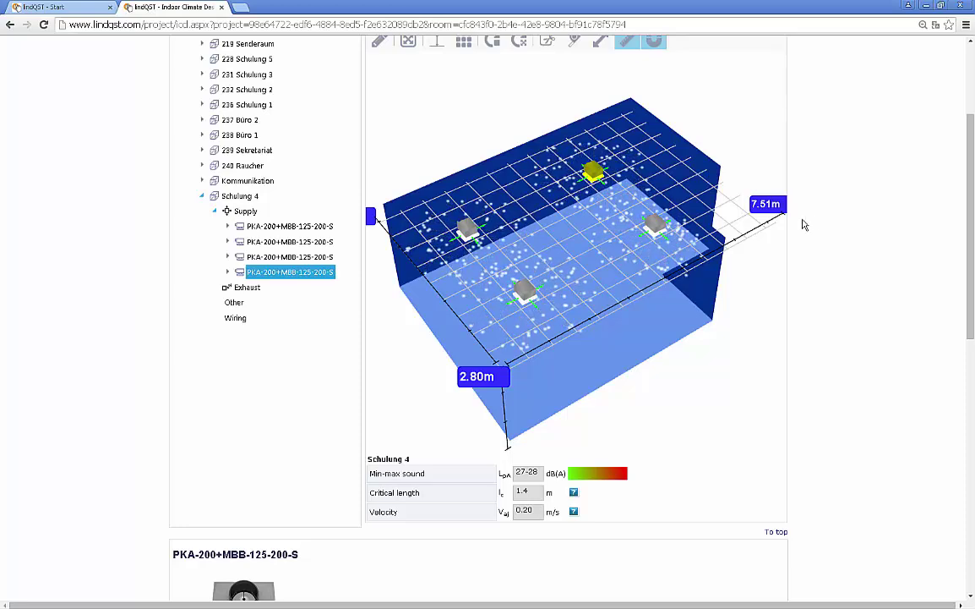
scroll(777, 200, up, 1)
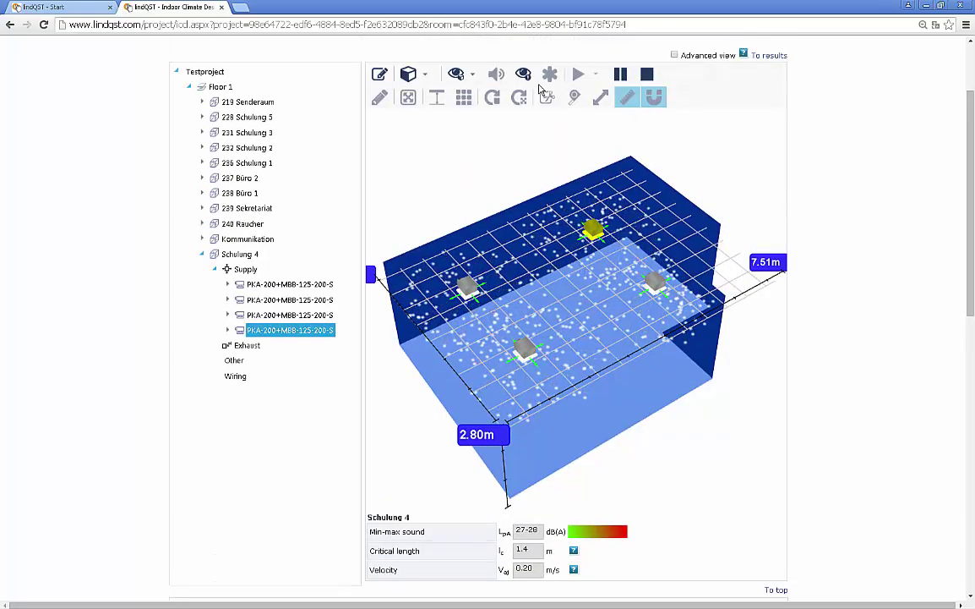
click(647, 74)
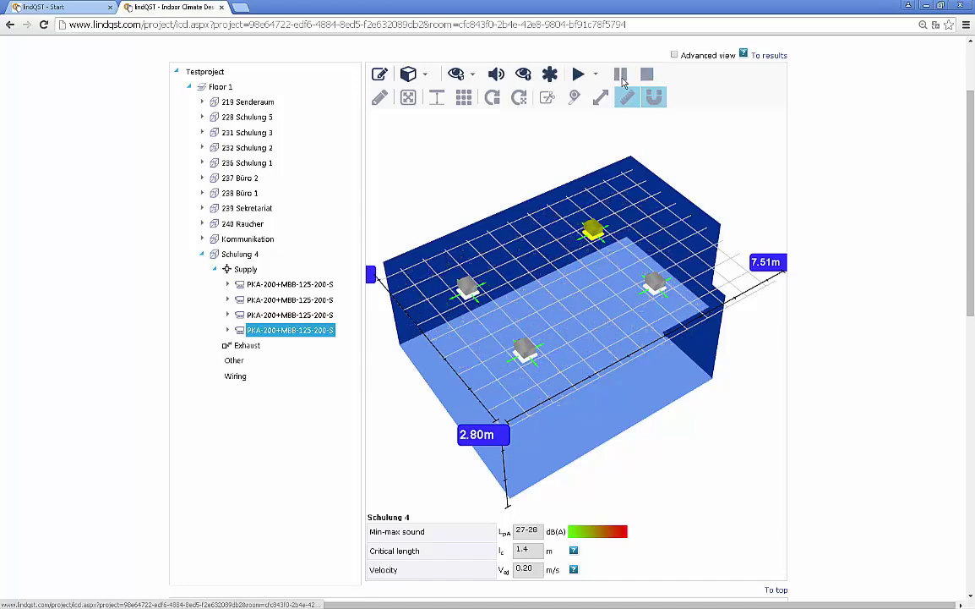
click(497, 76)
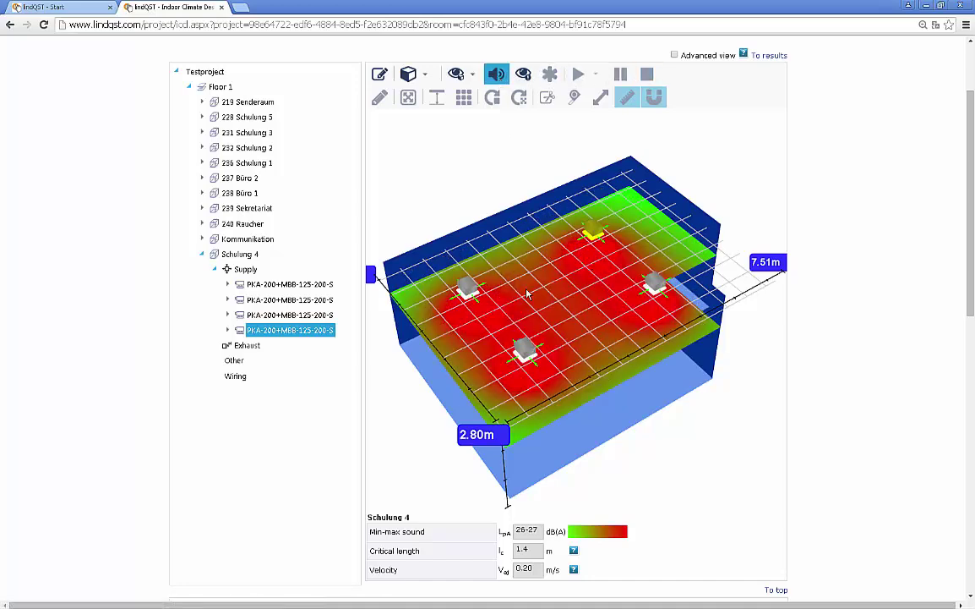
scroll(341, 277, up, 1)
Step: Generate a room report for Schulung 4 with All sections included
click(236, 313)
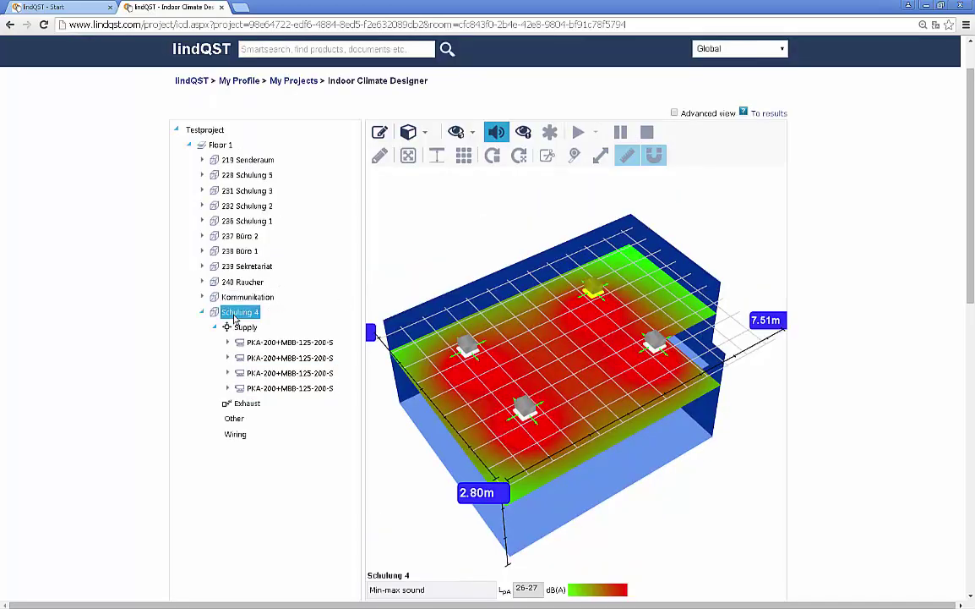
right_click(235, 317)
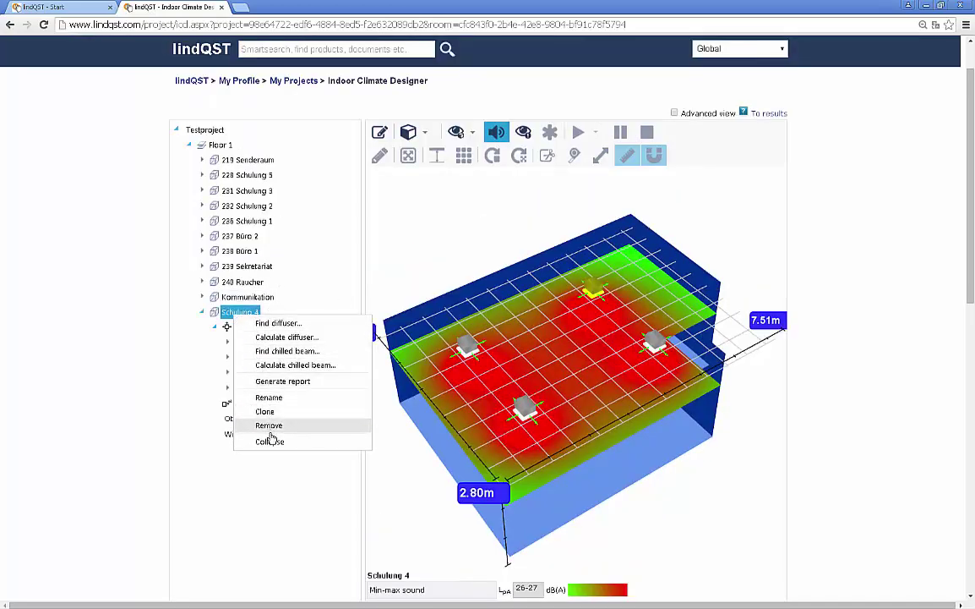
click(278, 382)
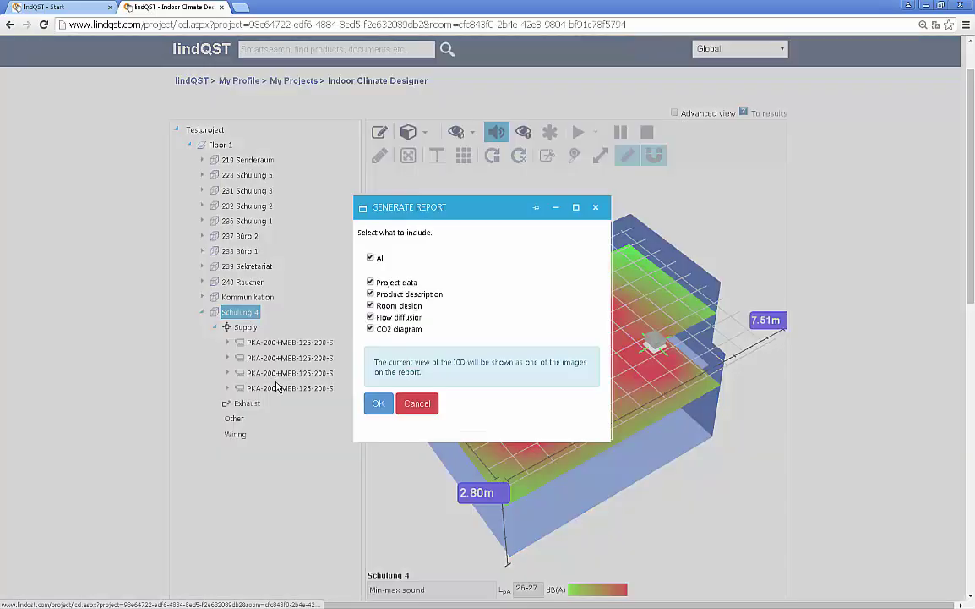
click(379, 404)
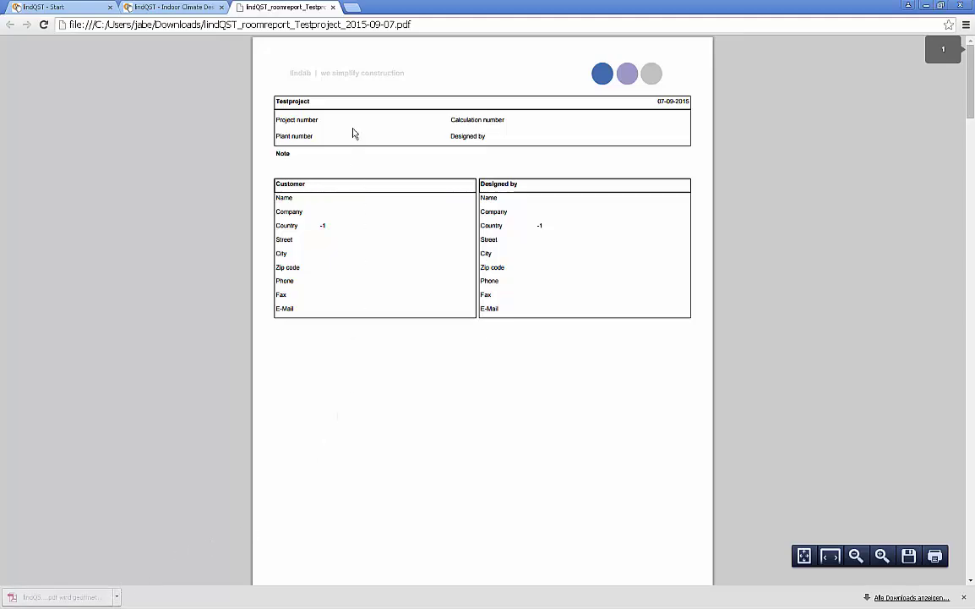
Step: Scroll through the Schulung 4 room report PDF pages, then close the PDF
scroll(403, 156, down, 6)
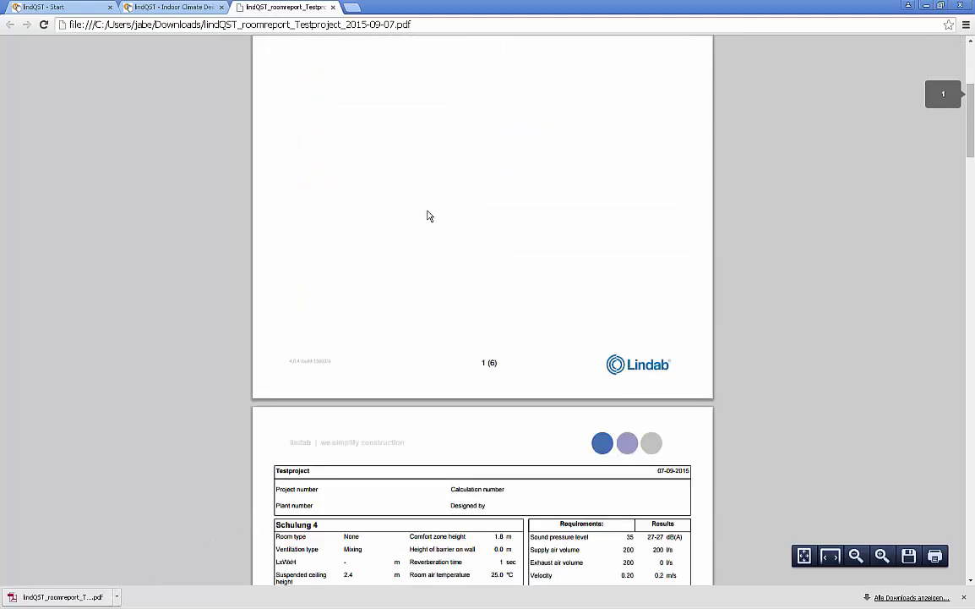
scroll(429, 238, down, 3)
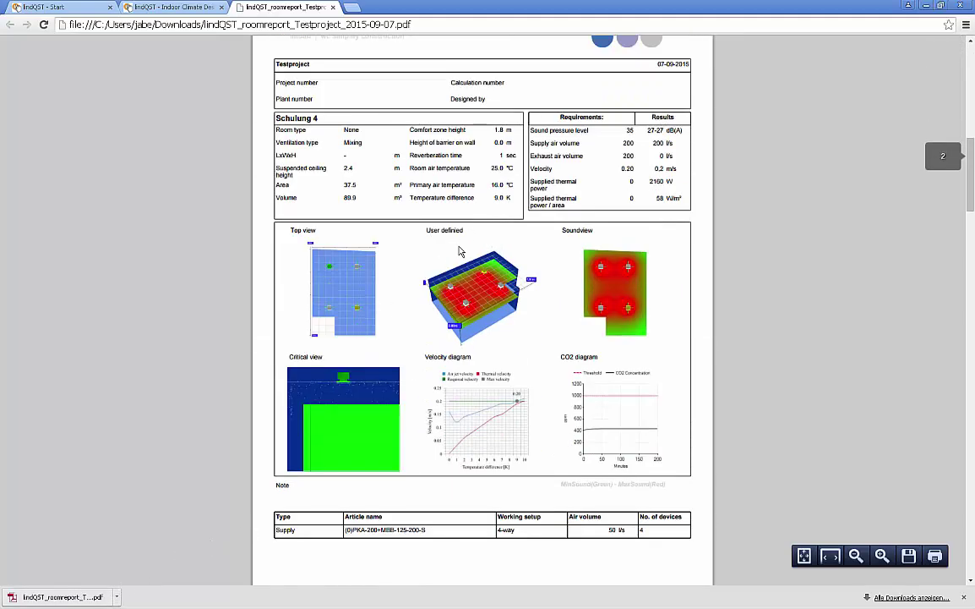
scroll(418, 229, down, 3)
scroll(461, 251, down, 6)
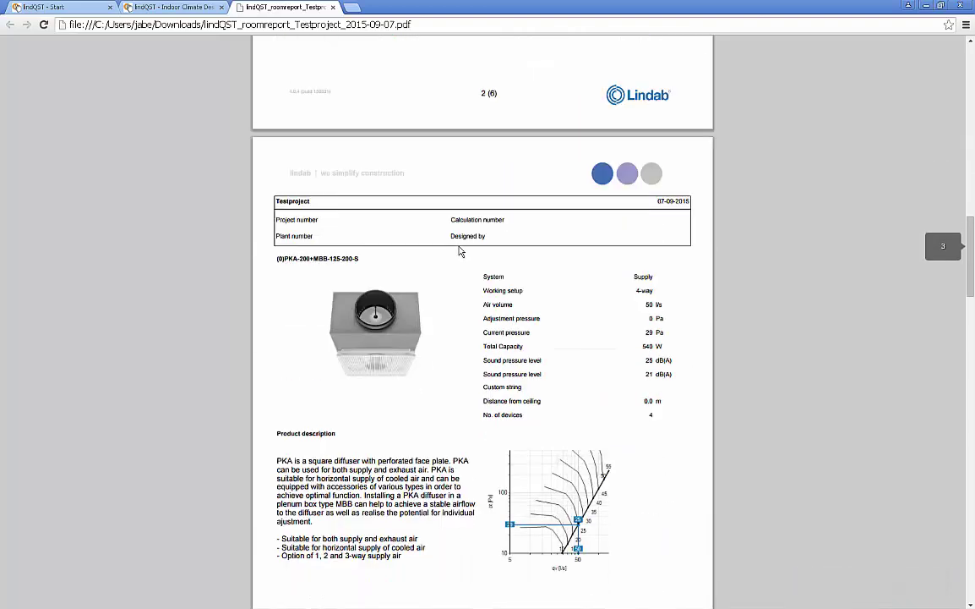
scroll(460, 251, down, 6)
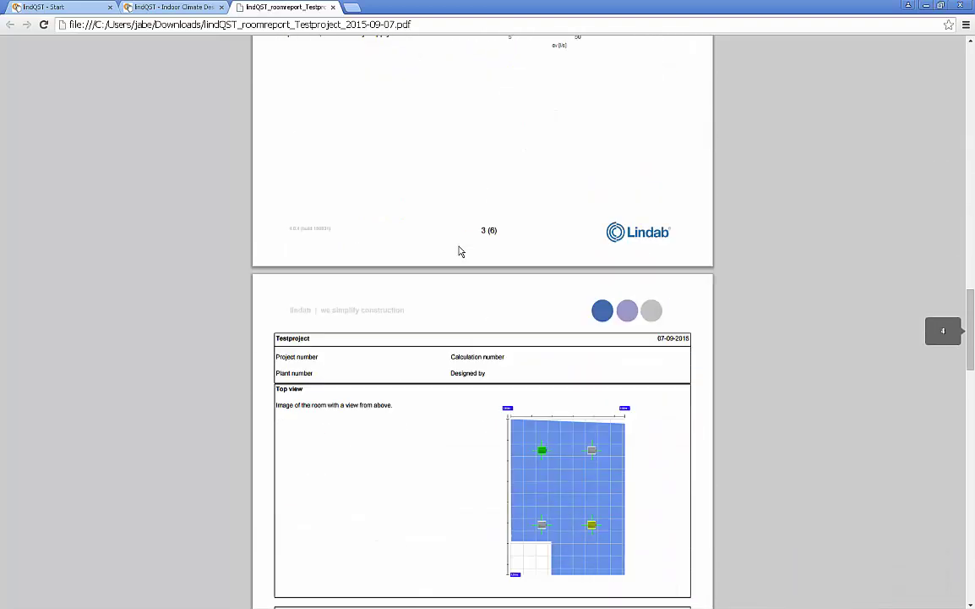
scroll(461, 251, down, 1)
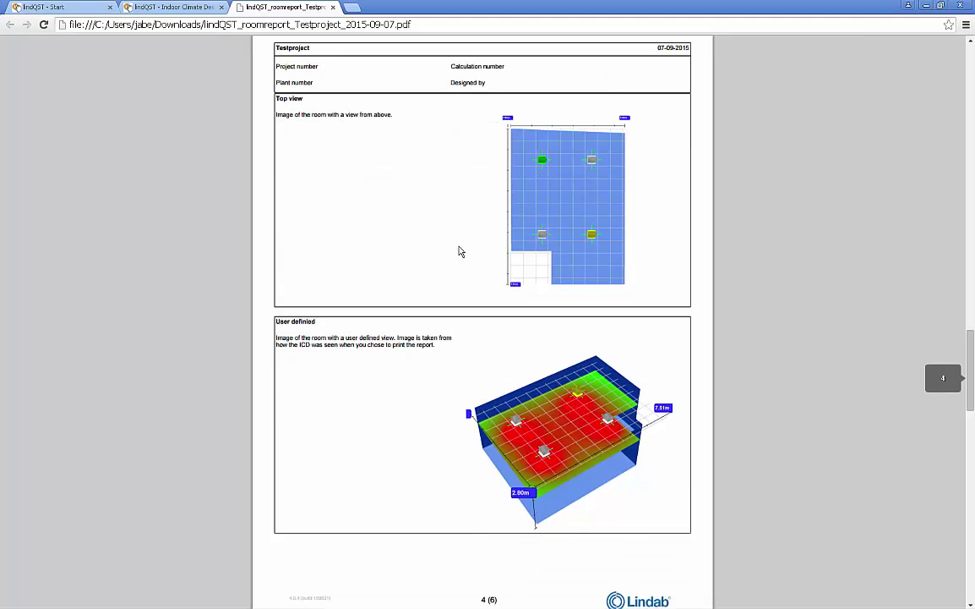
scroll(460, 251, down, 10)
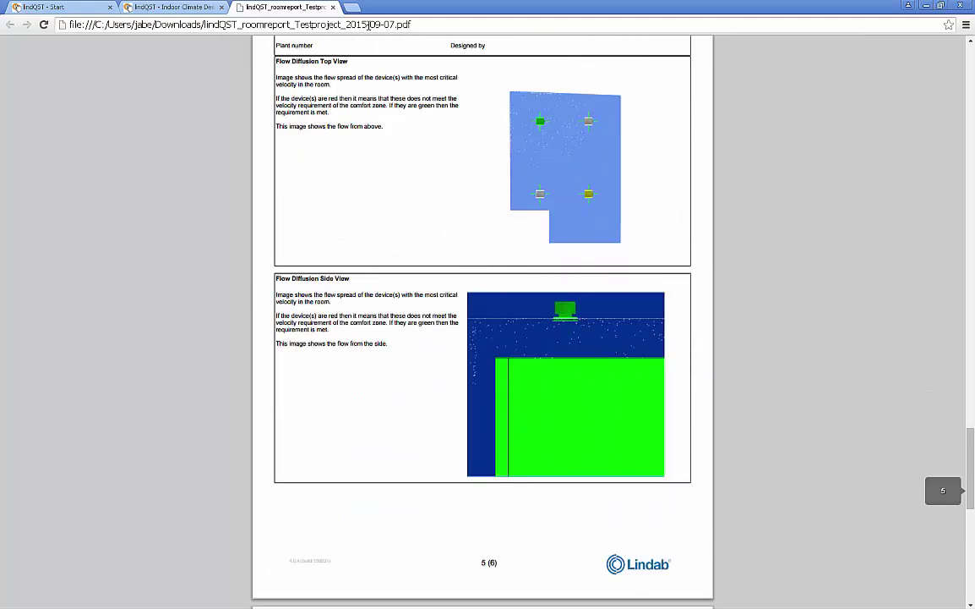
click(334, 8)
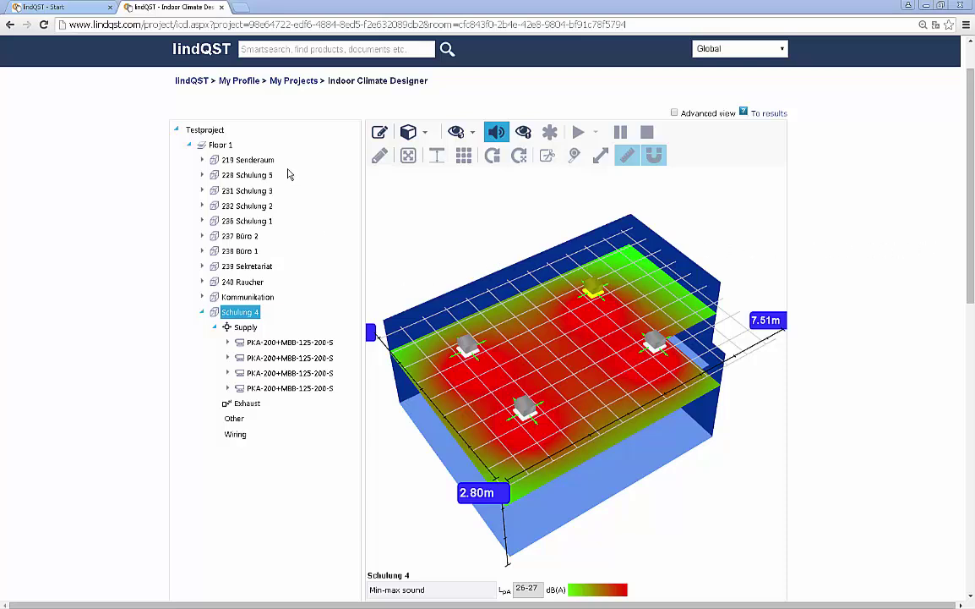
Step: Generate the Testproject room book and open the downloaded xlsx file in Excel
click(207, 131)
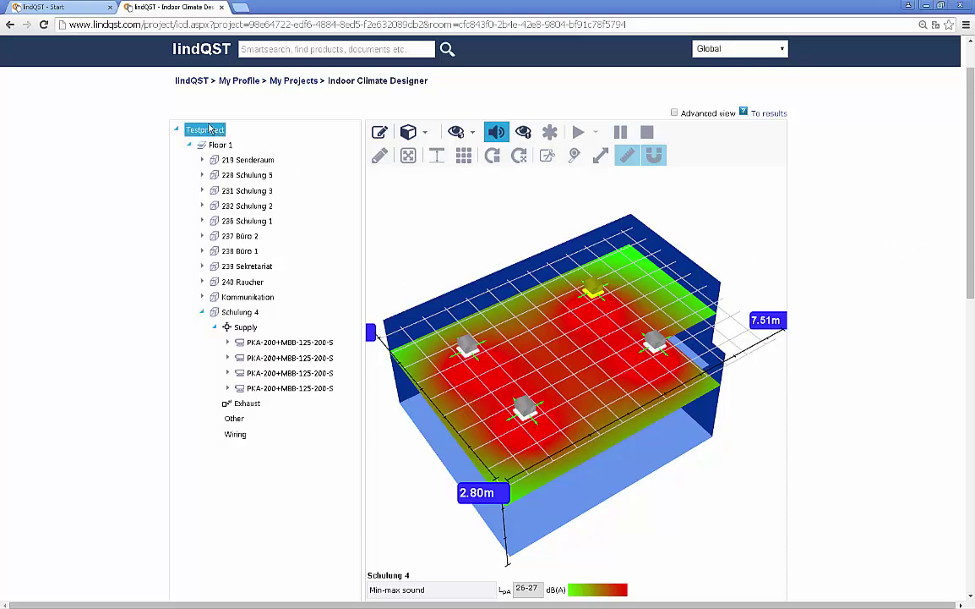
right_click(207, 133)
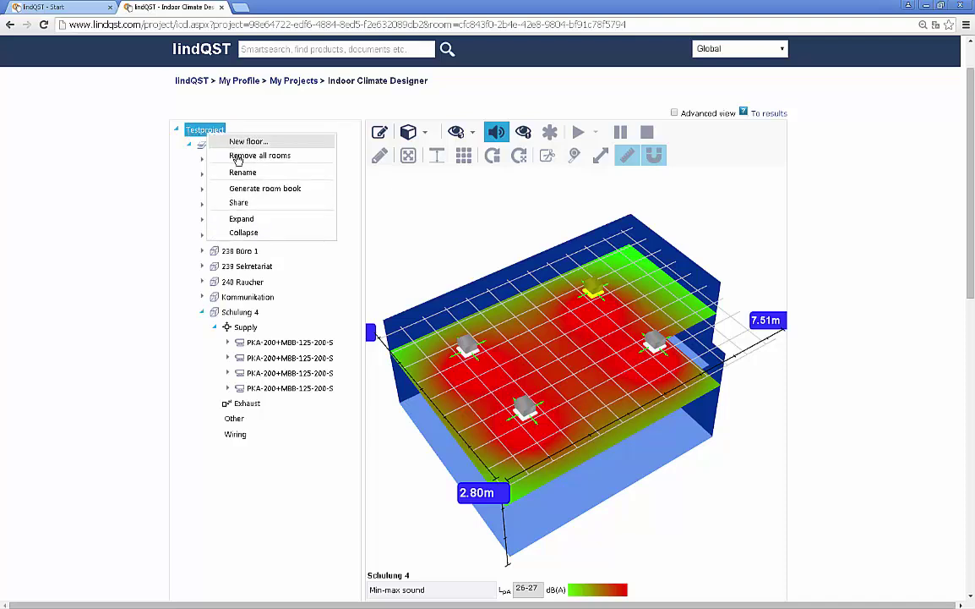
click(271, 197)
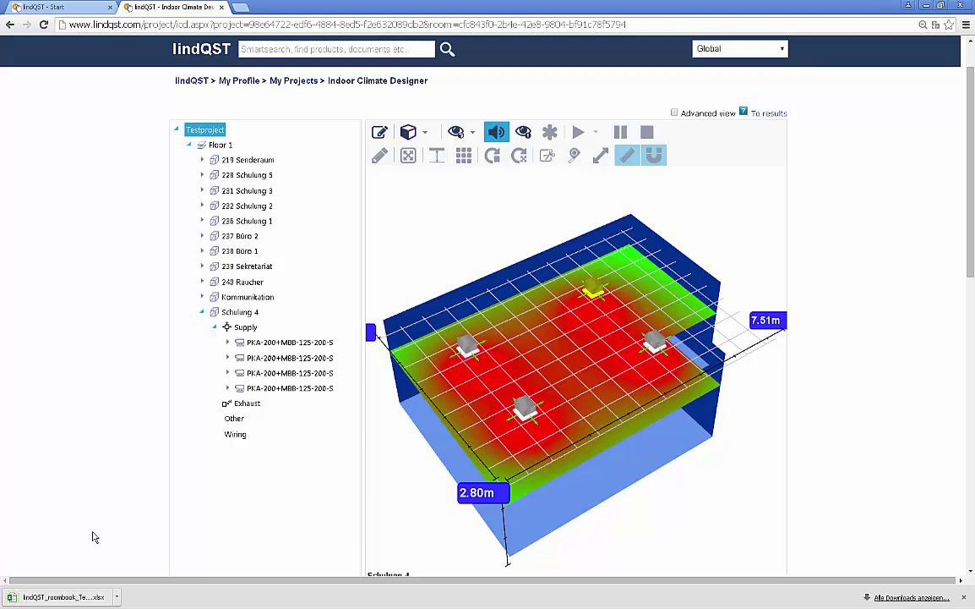
click(71, 599)
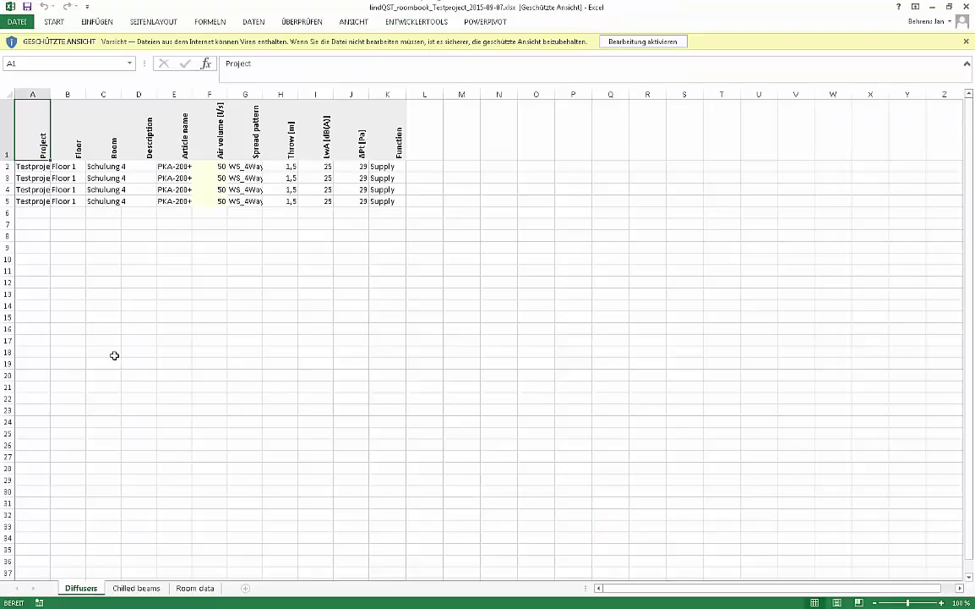
Step: View the Chilled beams sheet, then the Room data sheet listing all eleven rooms
click(135, 587)
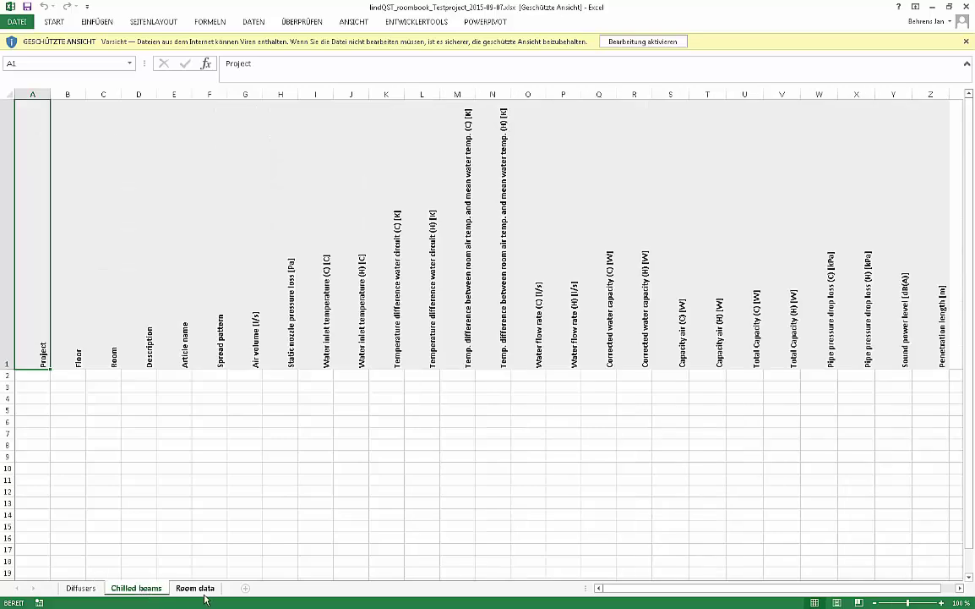
click(196, 588)
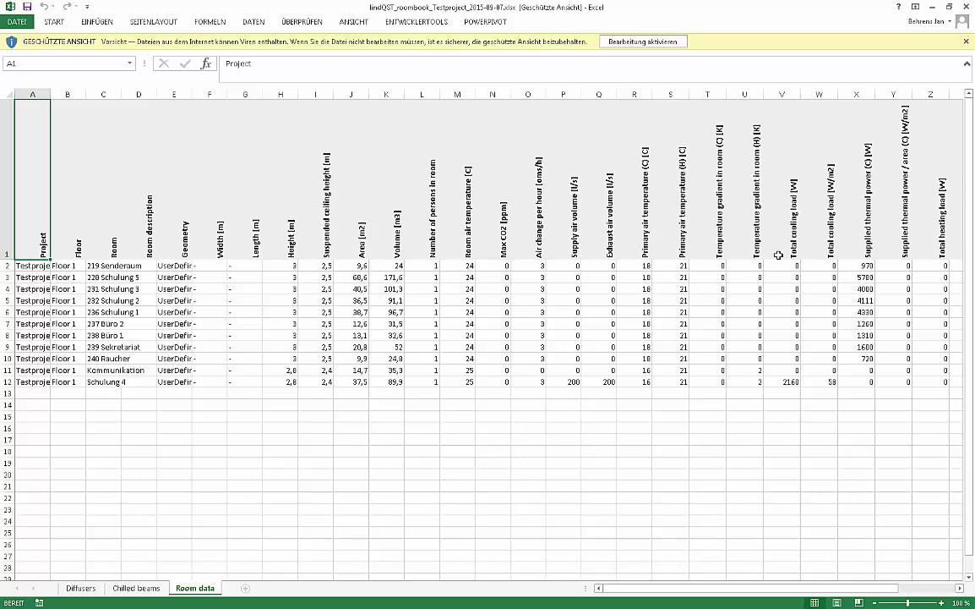
Step: Switch back from Excel to the browser showing Schulung 4's 3D sound map in lindQST
key(alt+Tab)
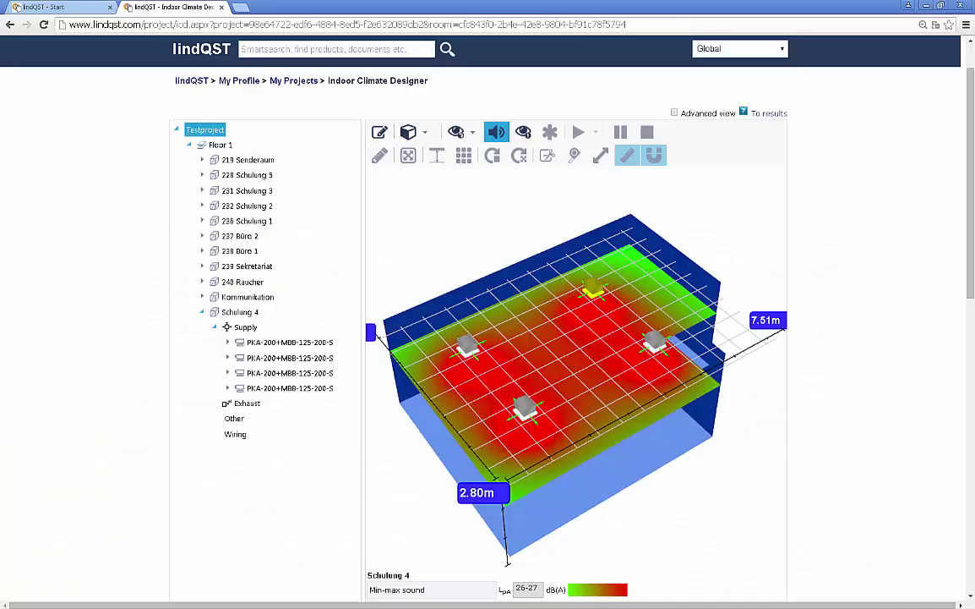